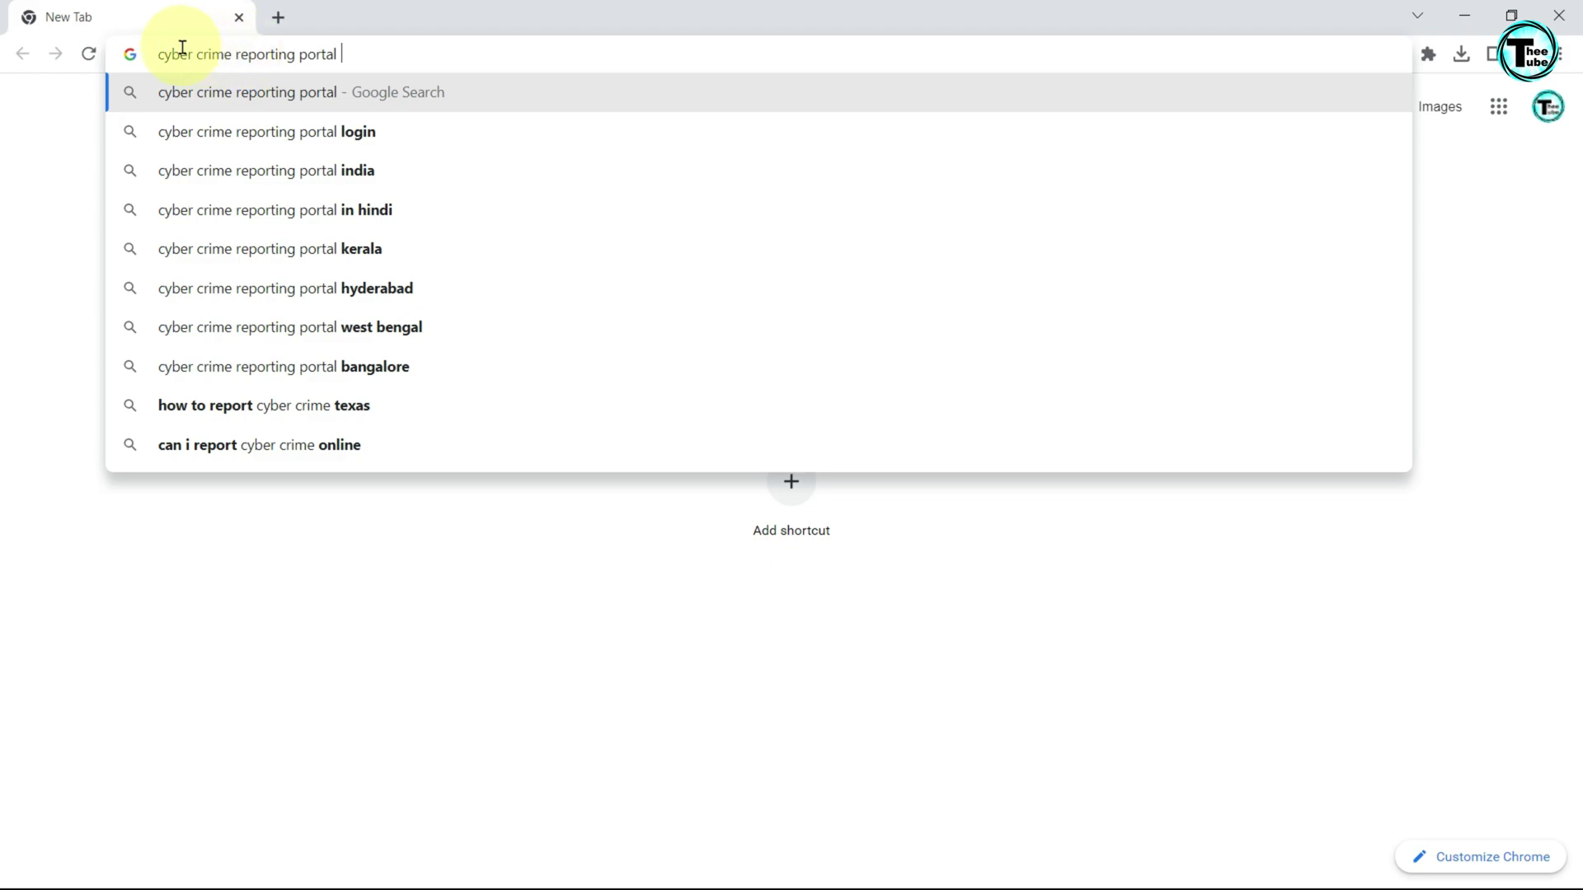
Search for "cyber crime reporting portal" and open the National Cyber Crime Reporting Portal website.
key(Return)
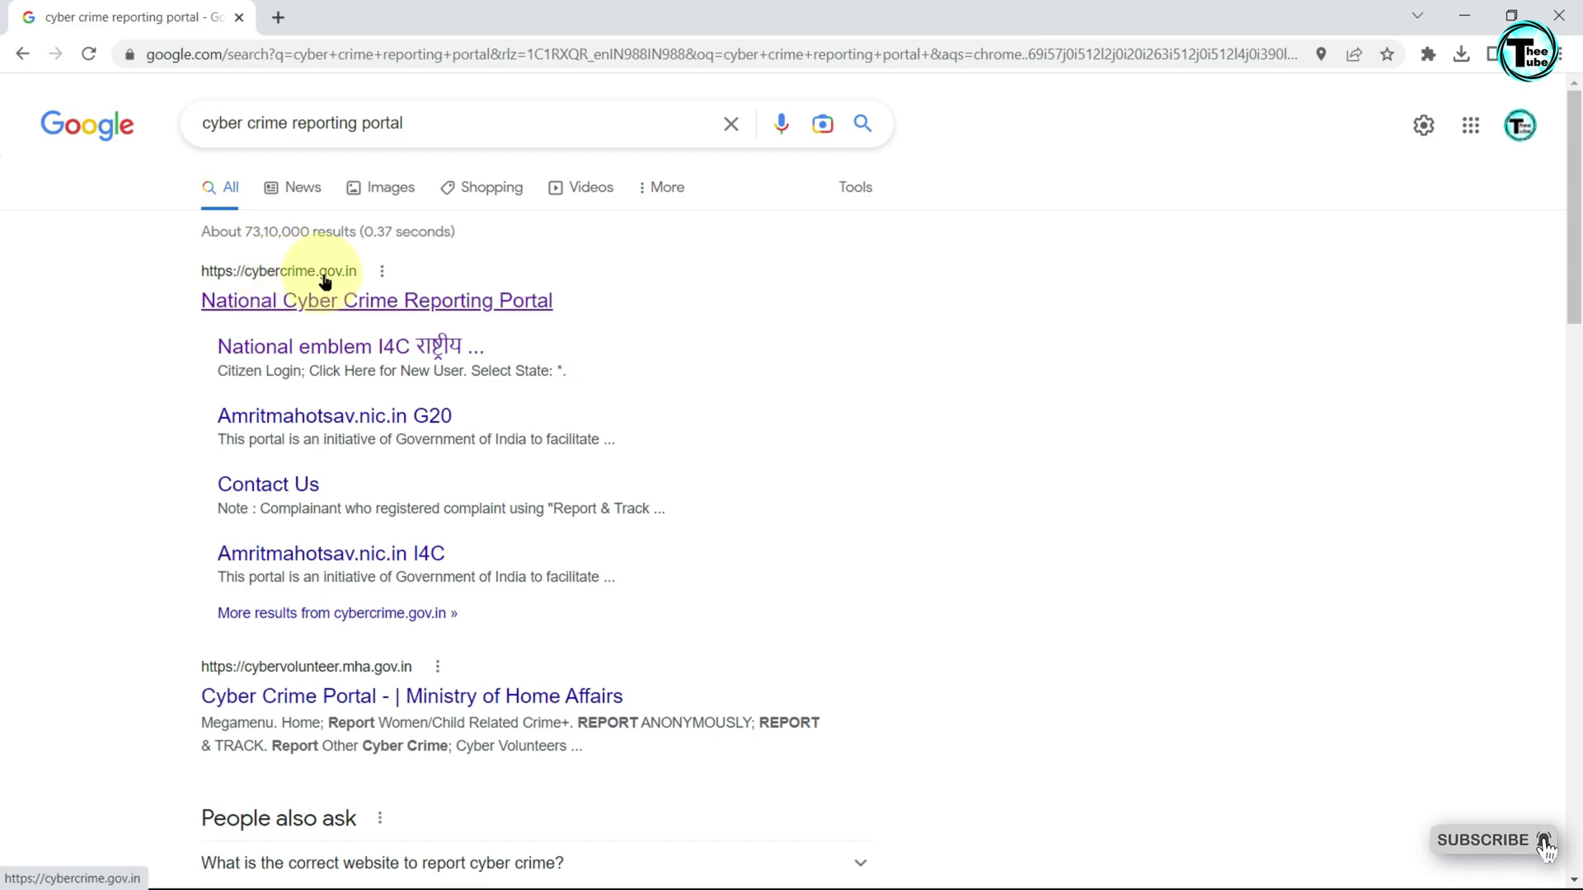
click(316, 305)
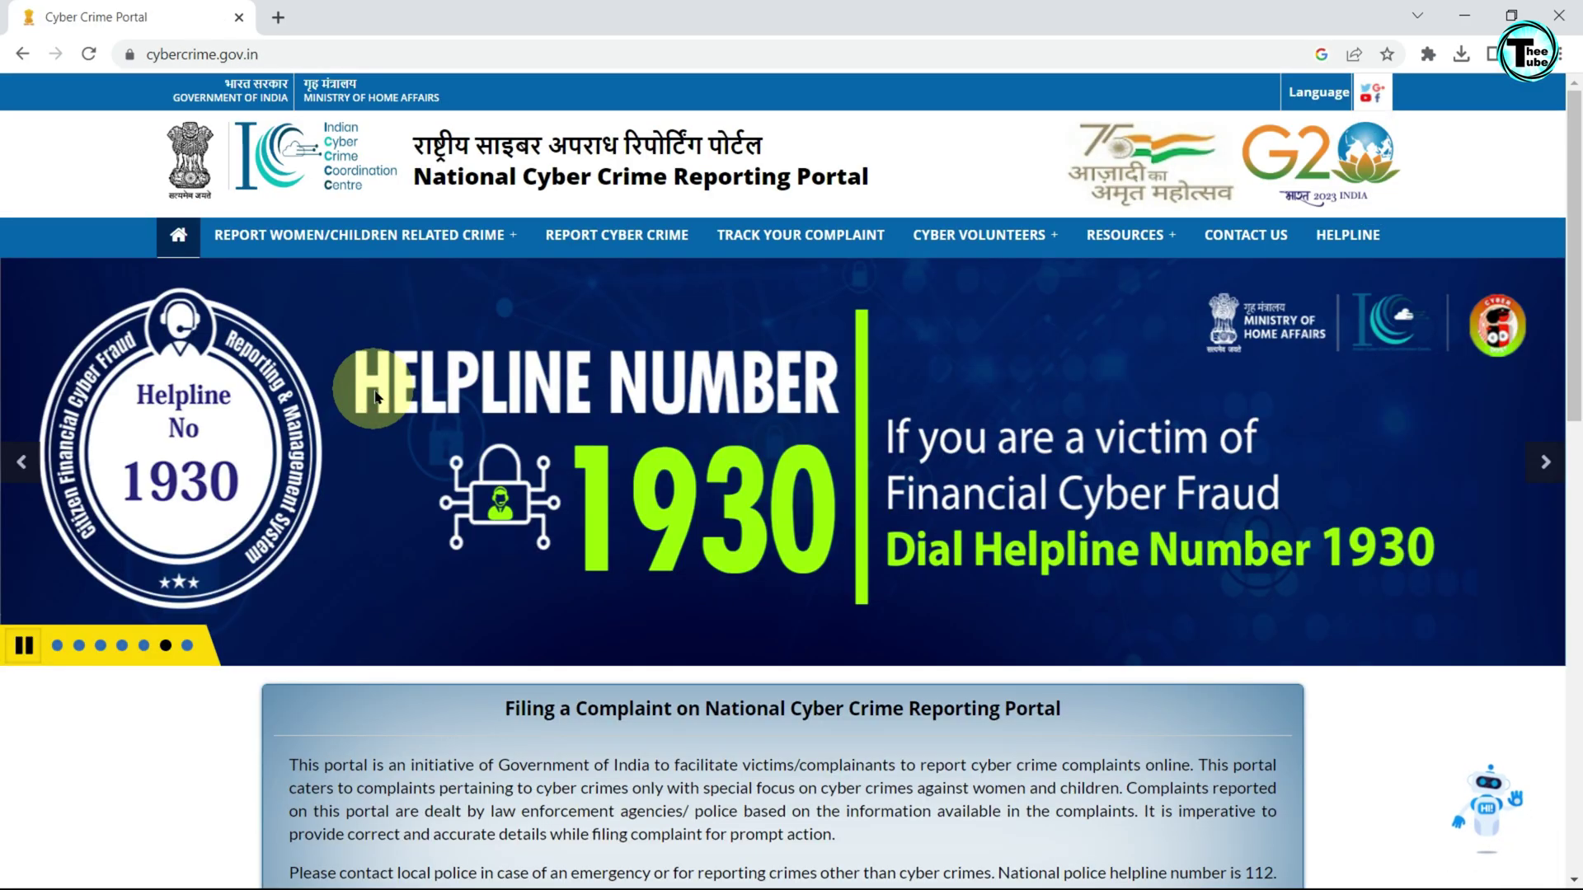
Start a cyber crime report by choosing to file a complaint and accepting the terms and conditions.
mouse_move(254, 240)
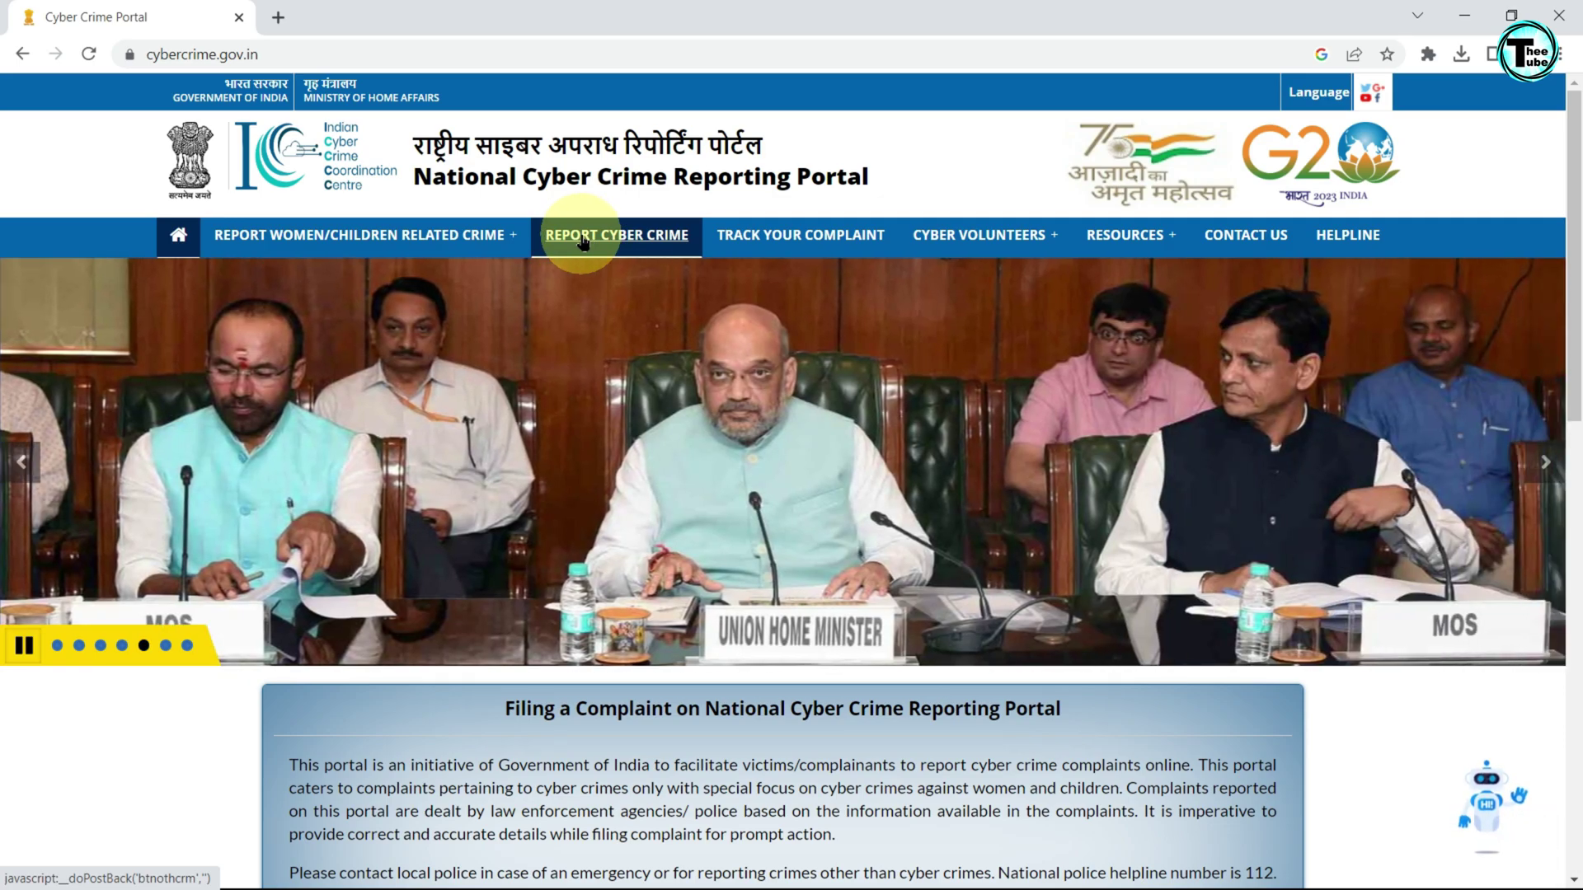
click(637, 239)
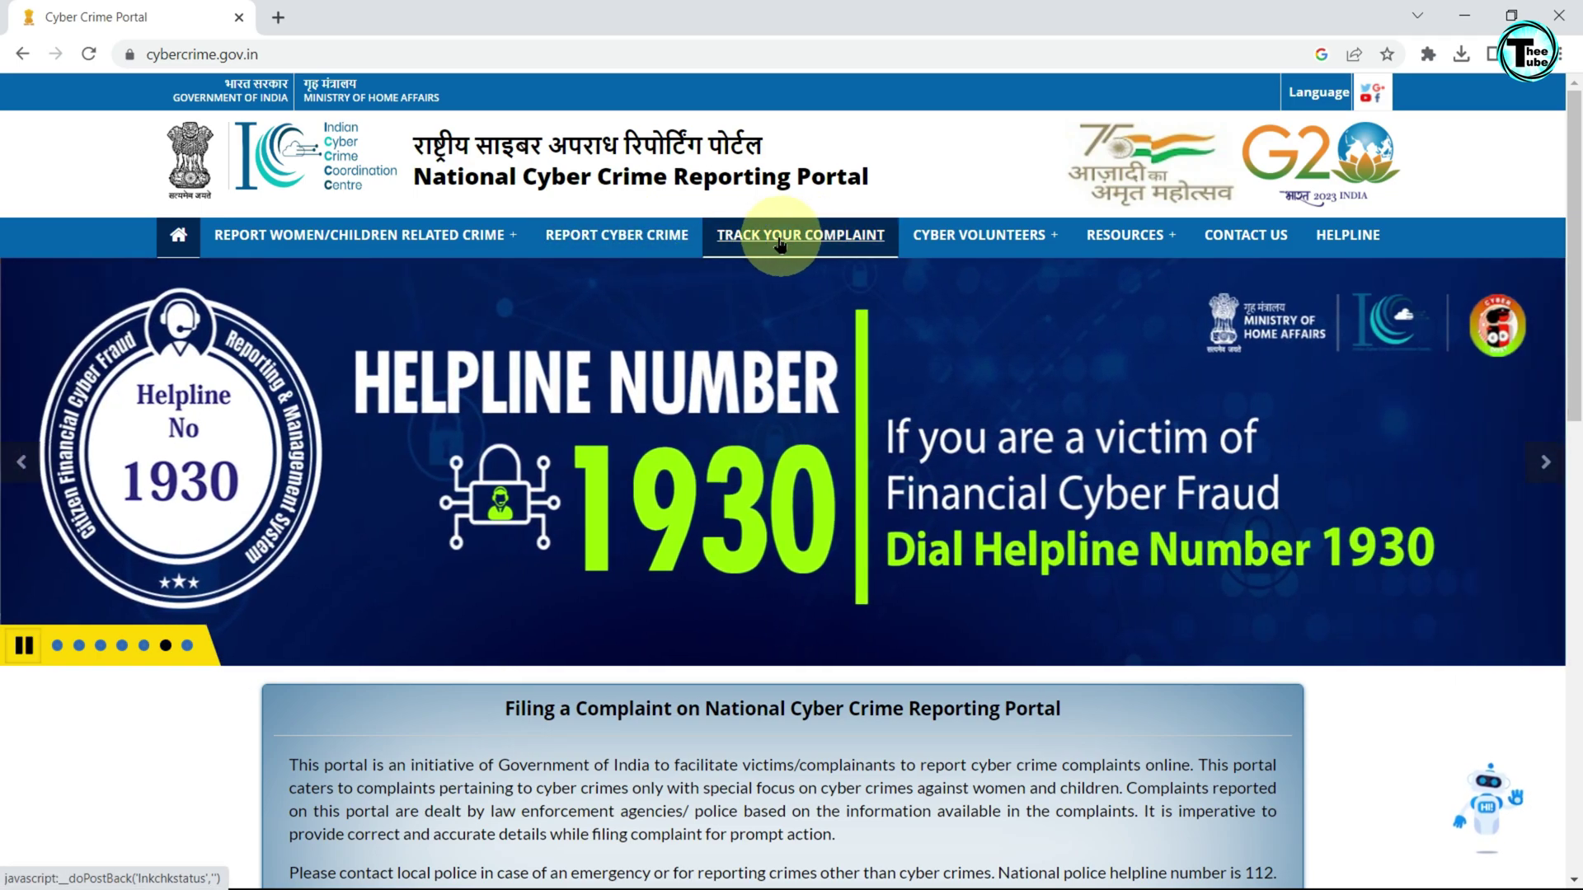
click(614, 239)
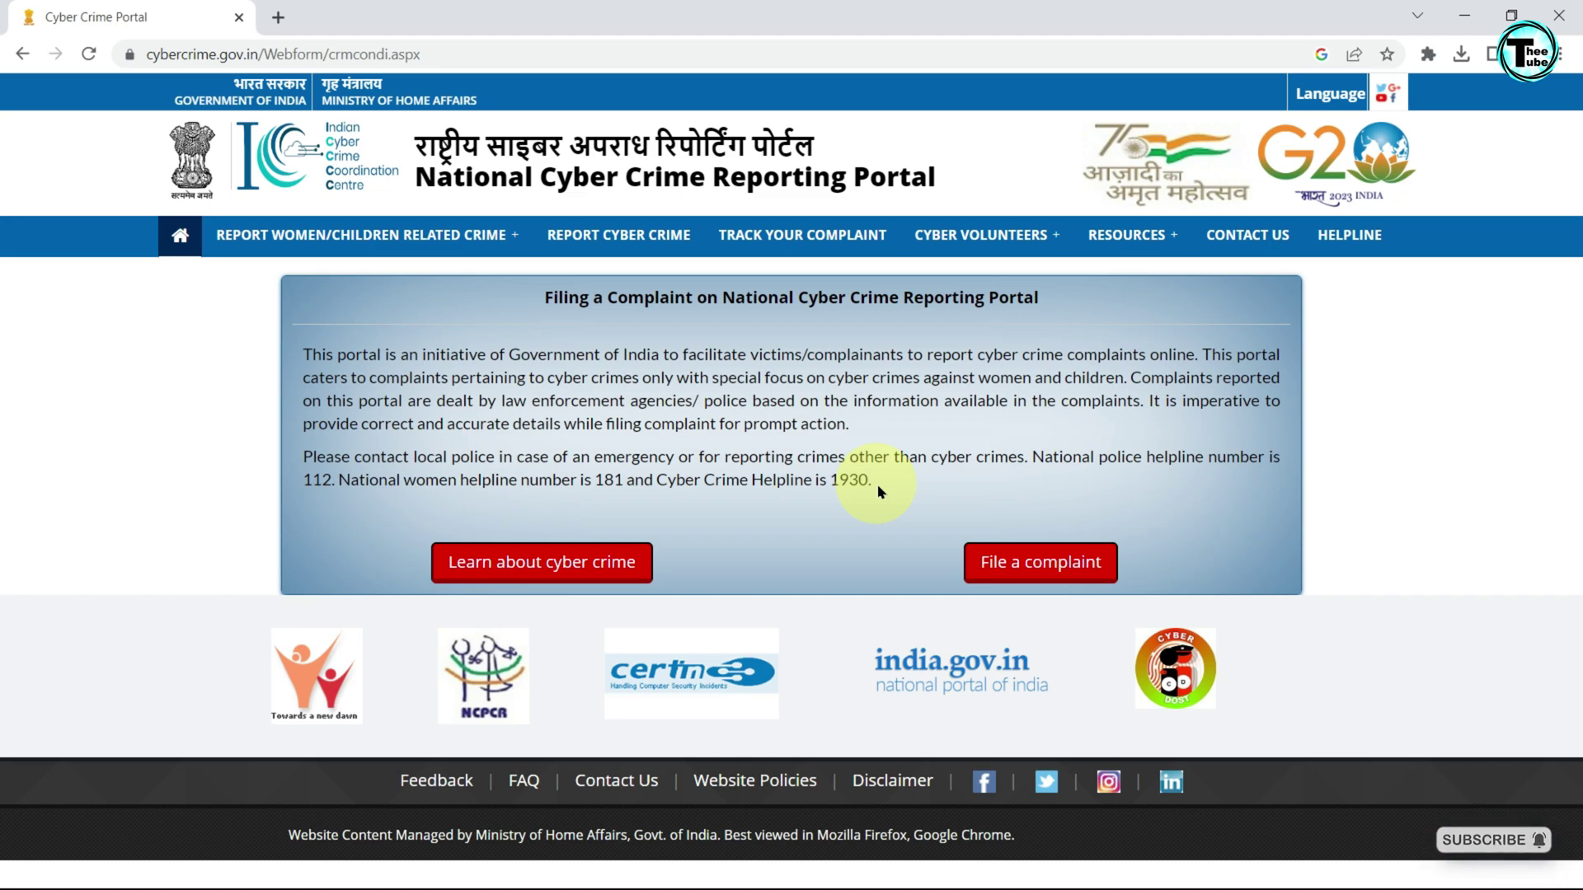
click(1022, 569)
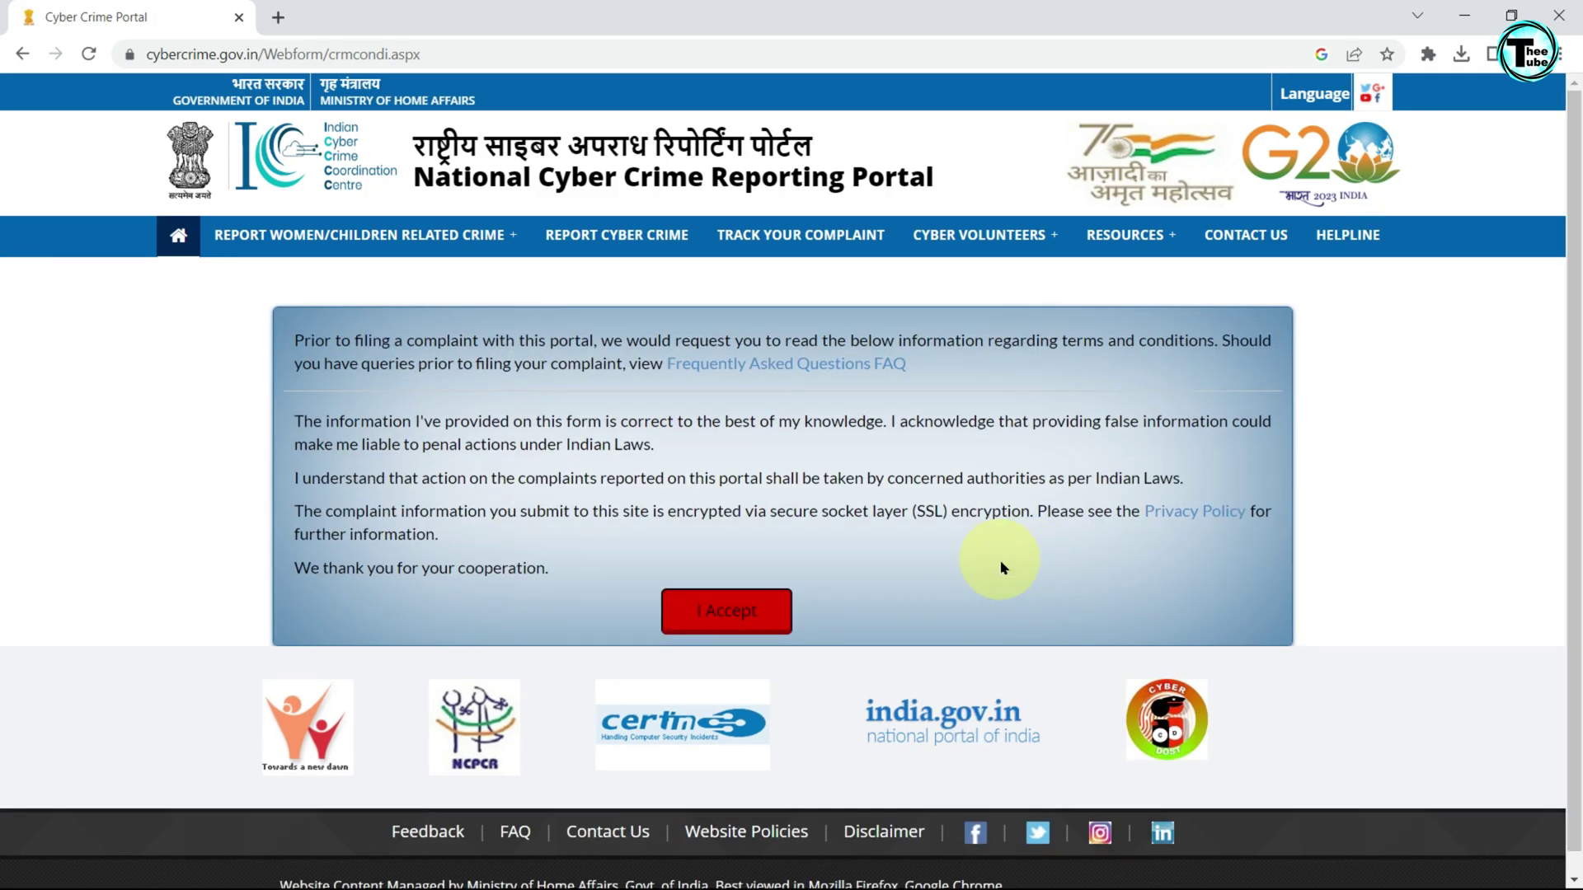
click(731, 618)
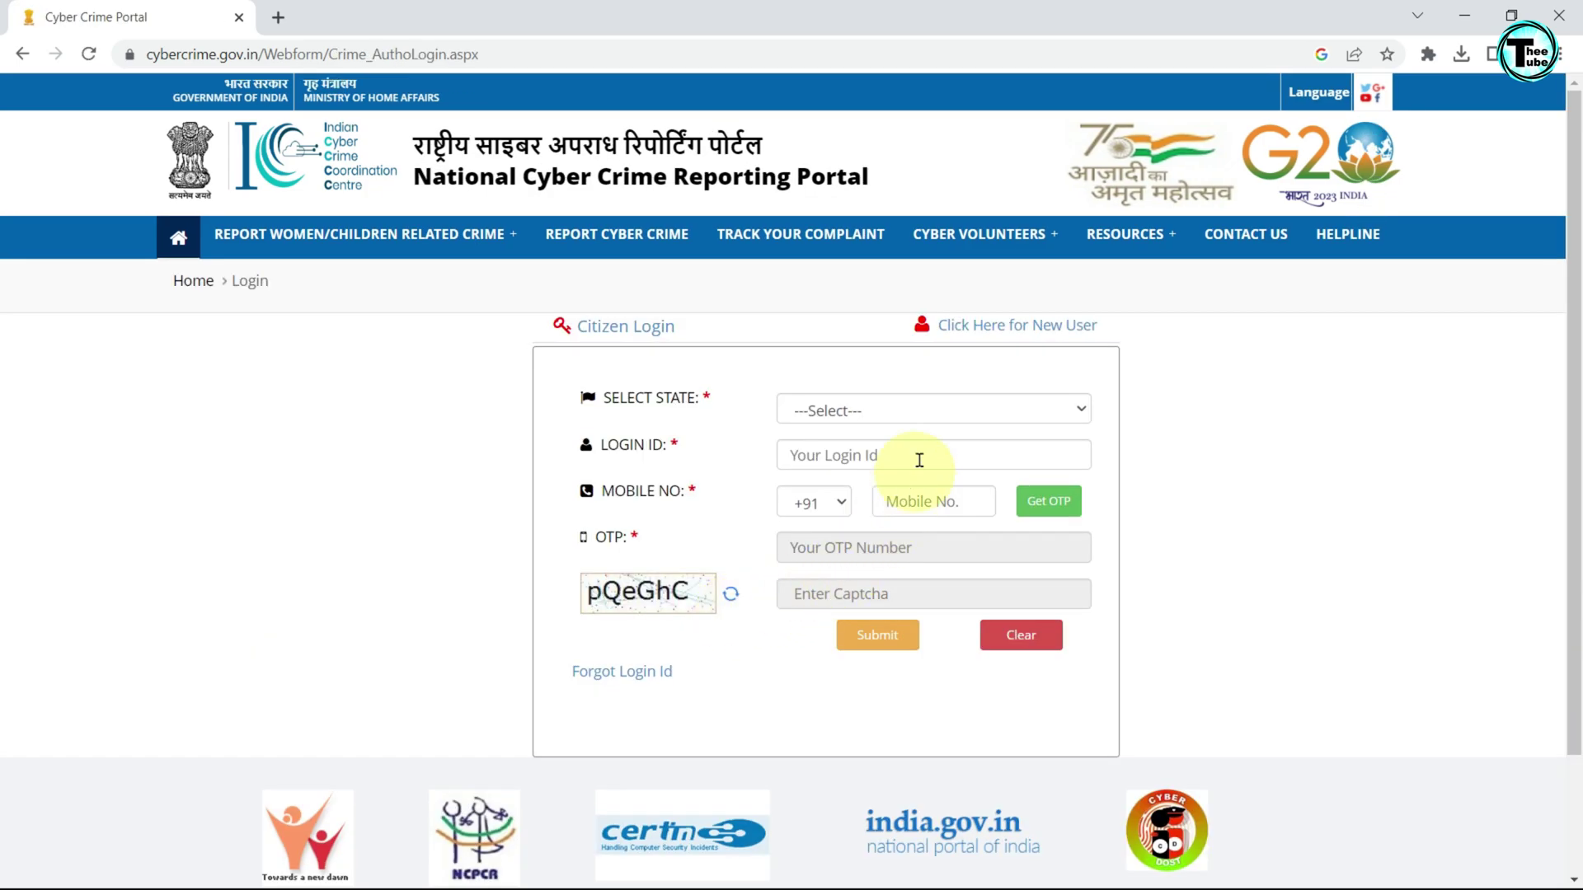
Switch the citizen login to new-user registration and submit the registration form.
click(986, 335)
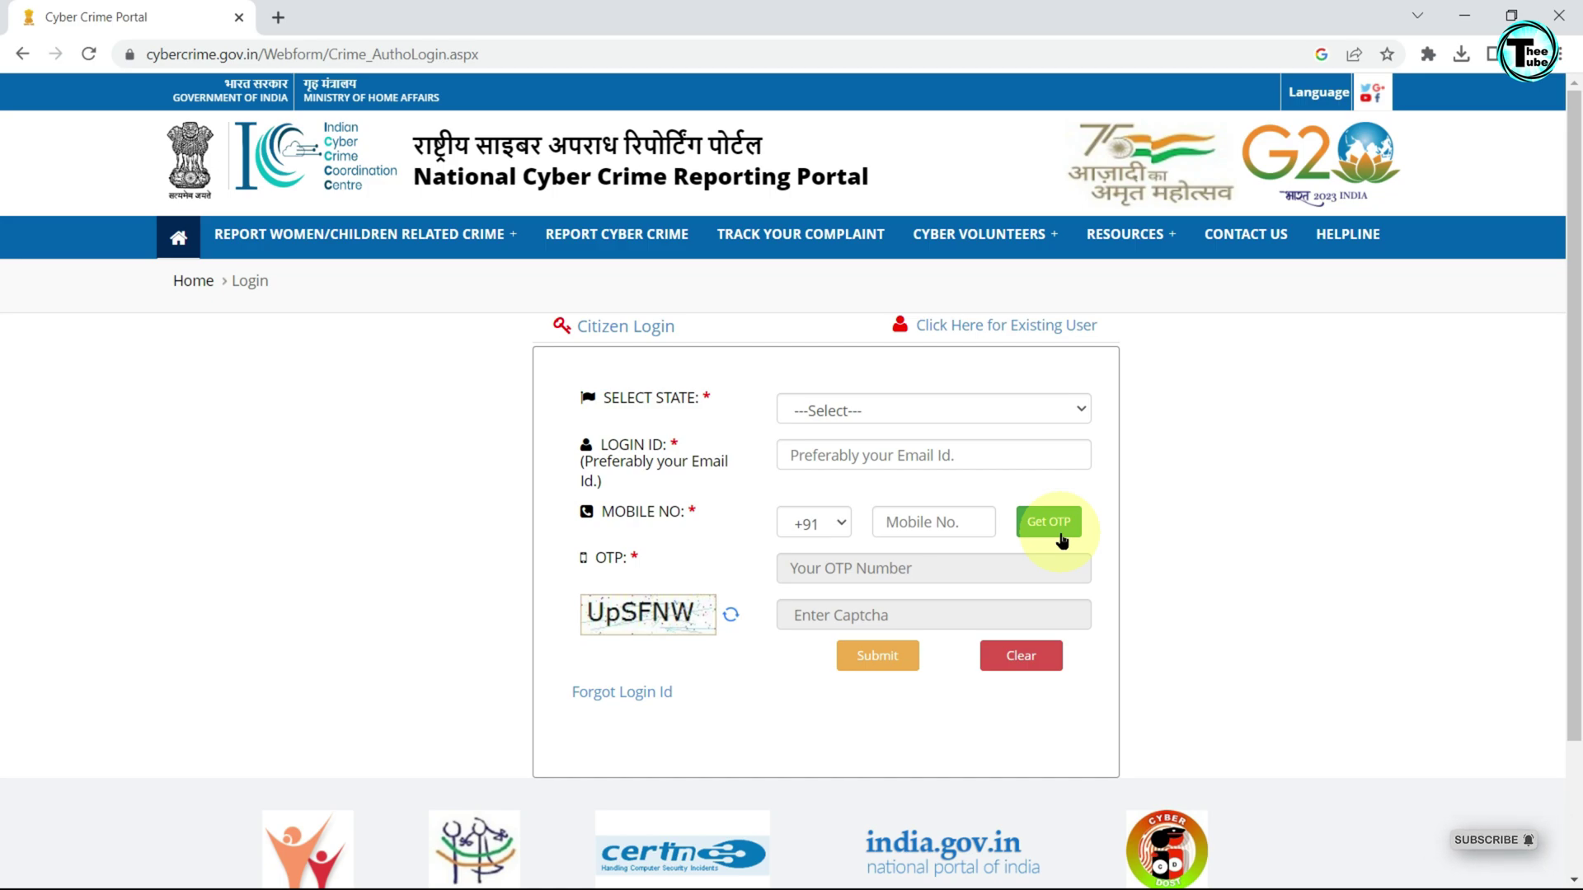
click(877, 657)
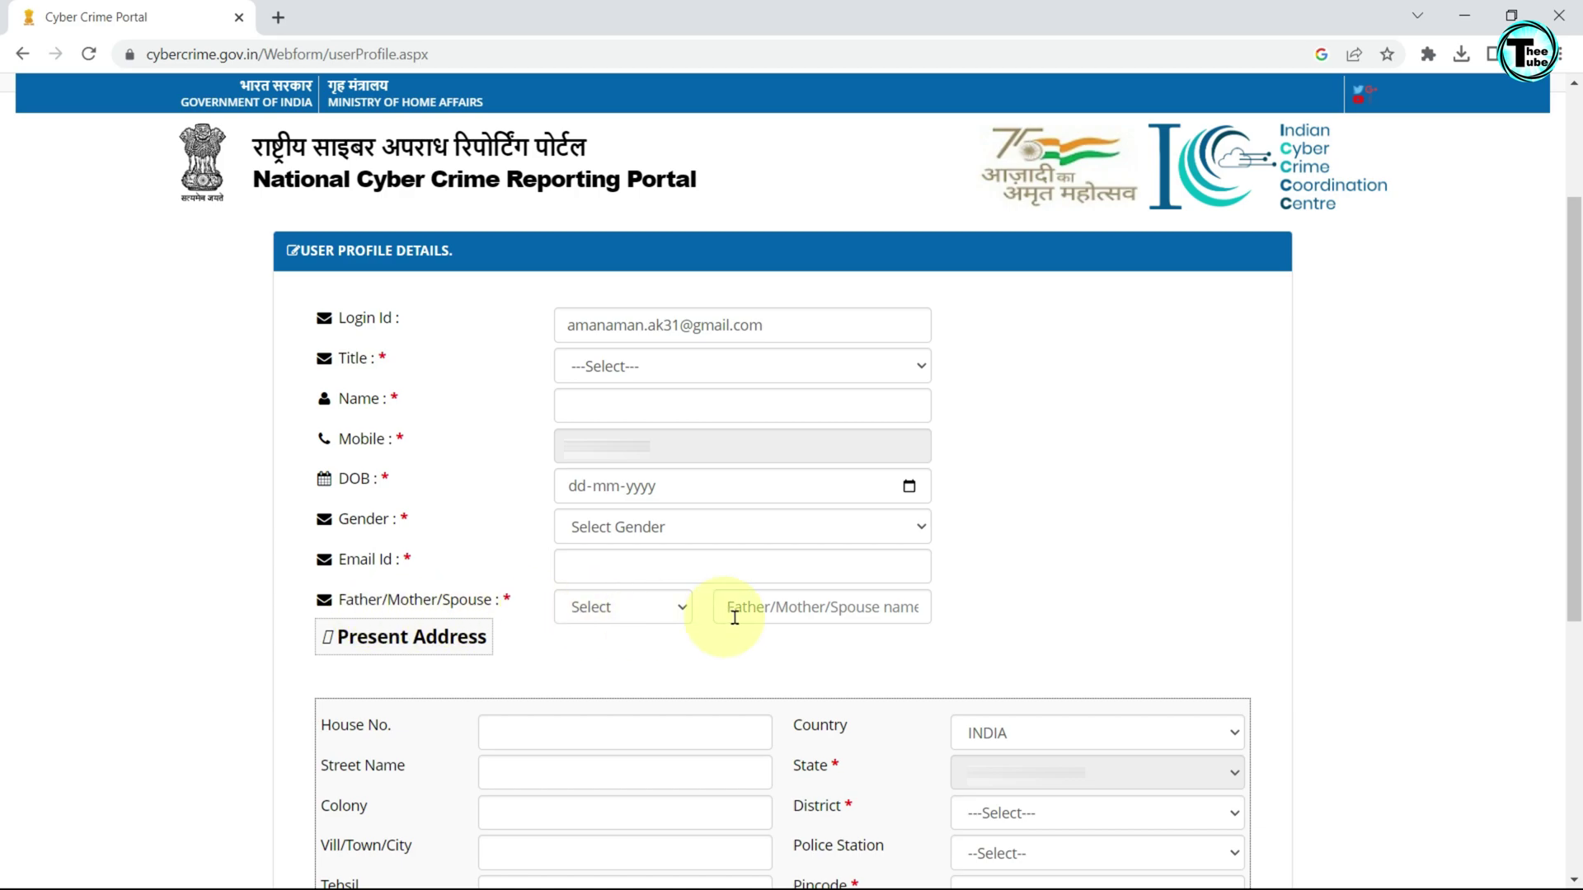
Choose Father as the relative type in the user profile details, save the profile and continue.
click(662, 608)
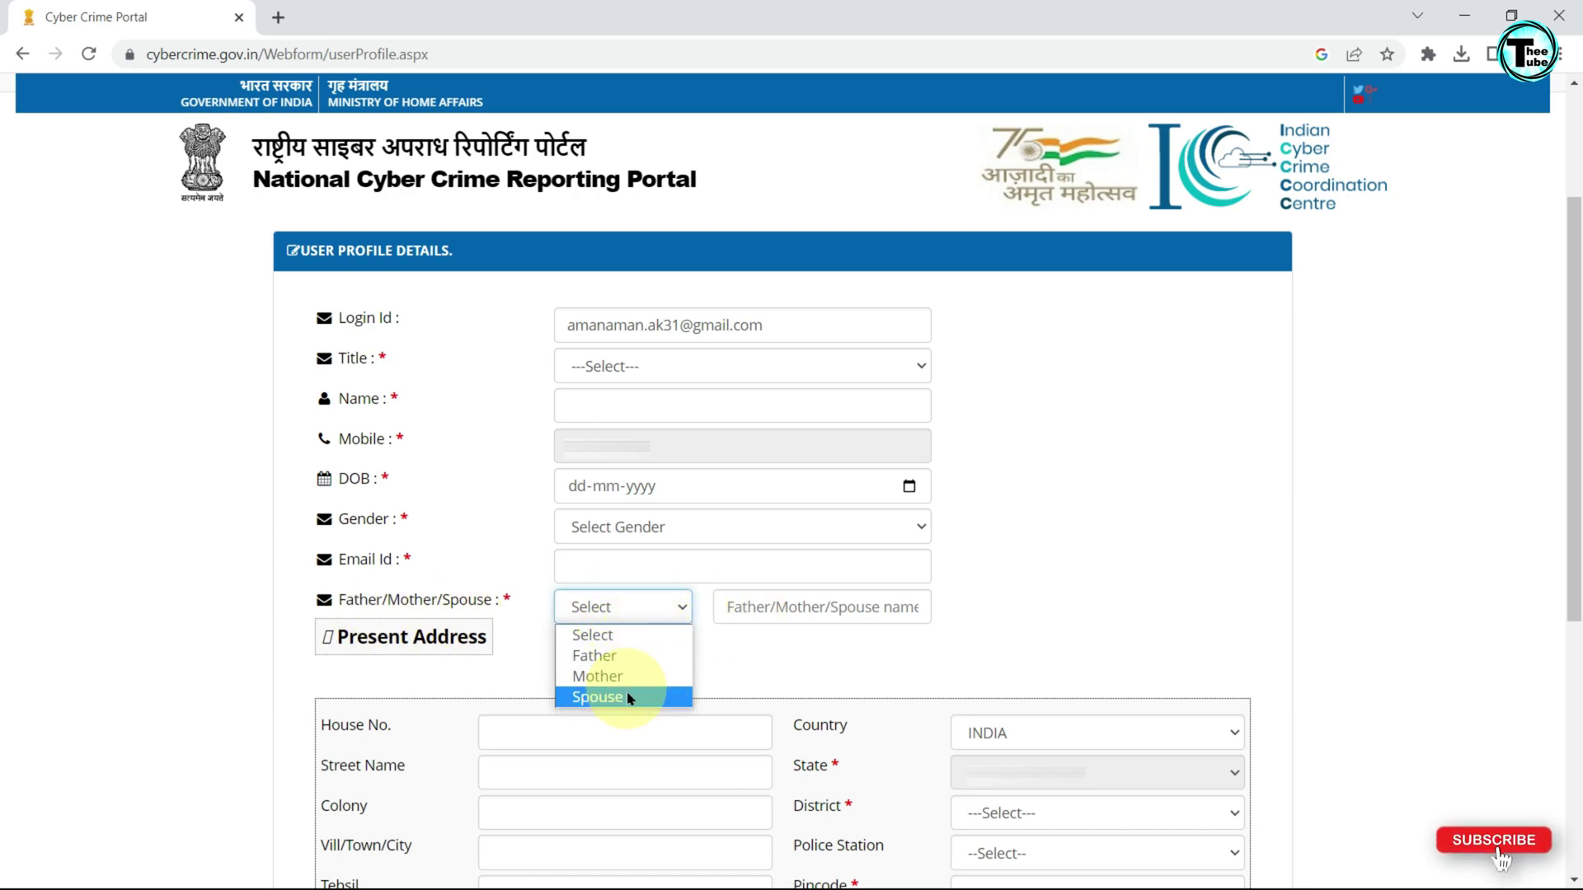
click(620, 657)
scroll(620, 670, down, 3)
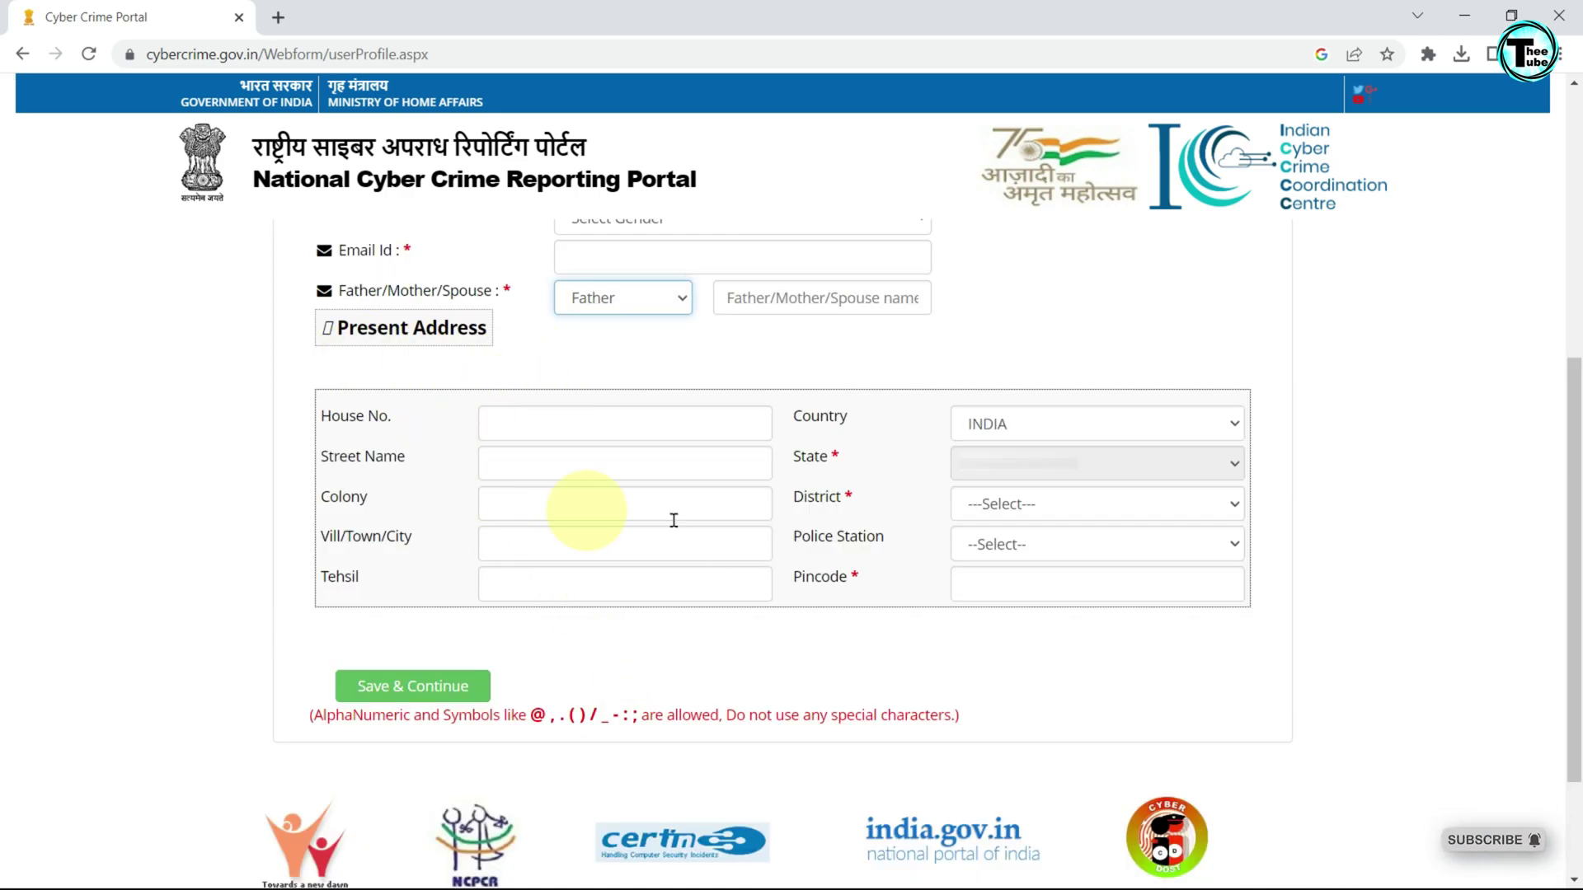
click(426, 689)
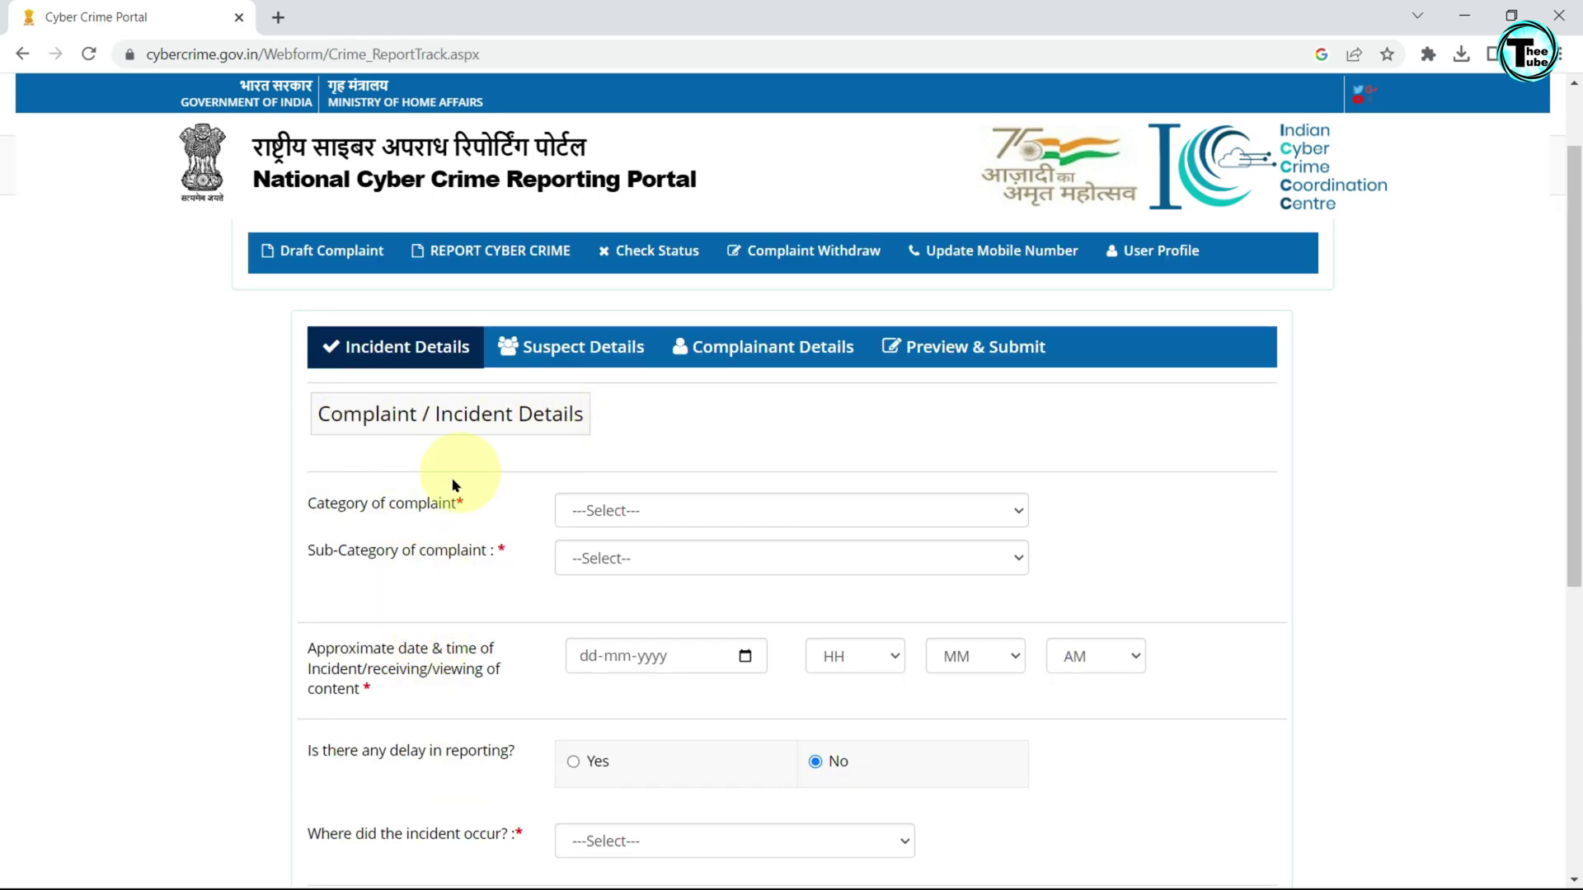
Set the complaint category to Online and Social Media Related Crime and the sub-category to Cheating by Impersonation.
click(646, 514)
click(648, 519)
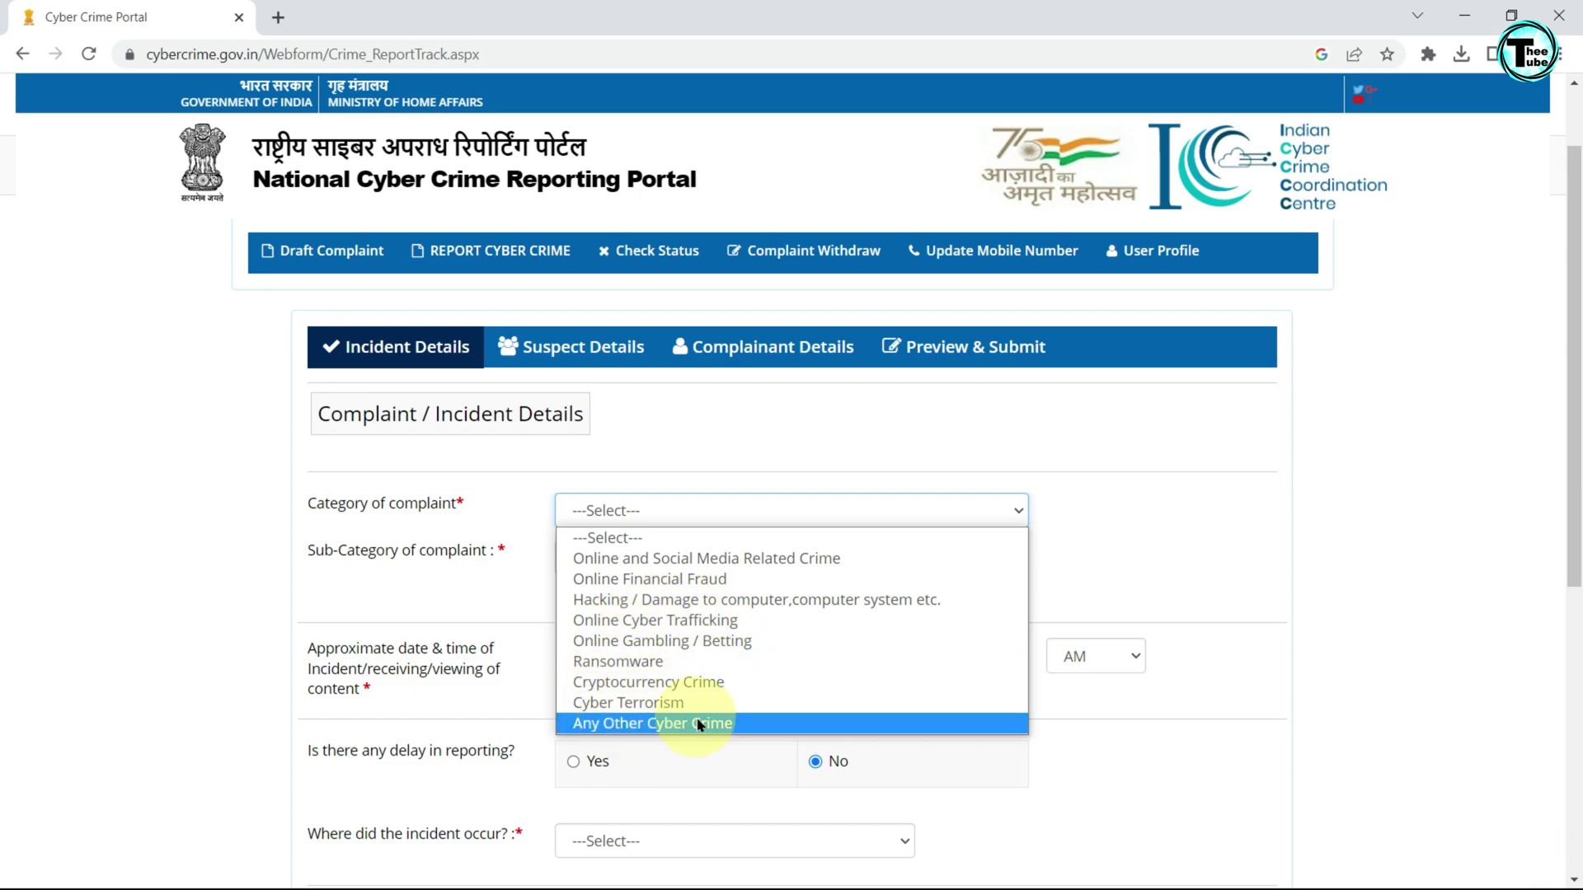
click(676, 558)
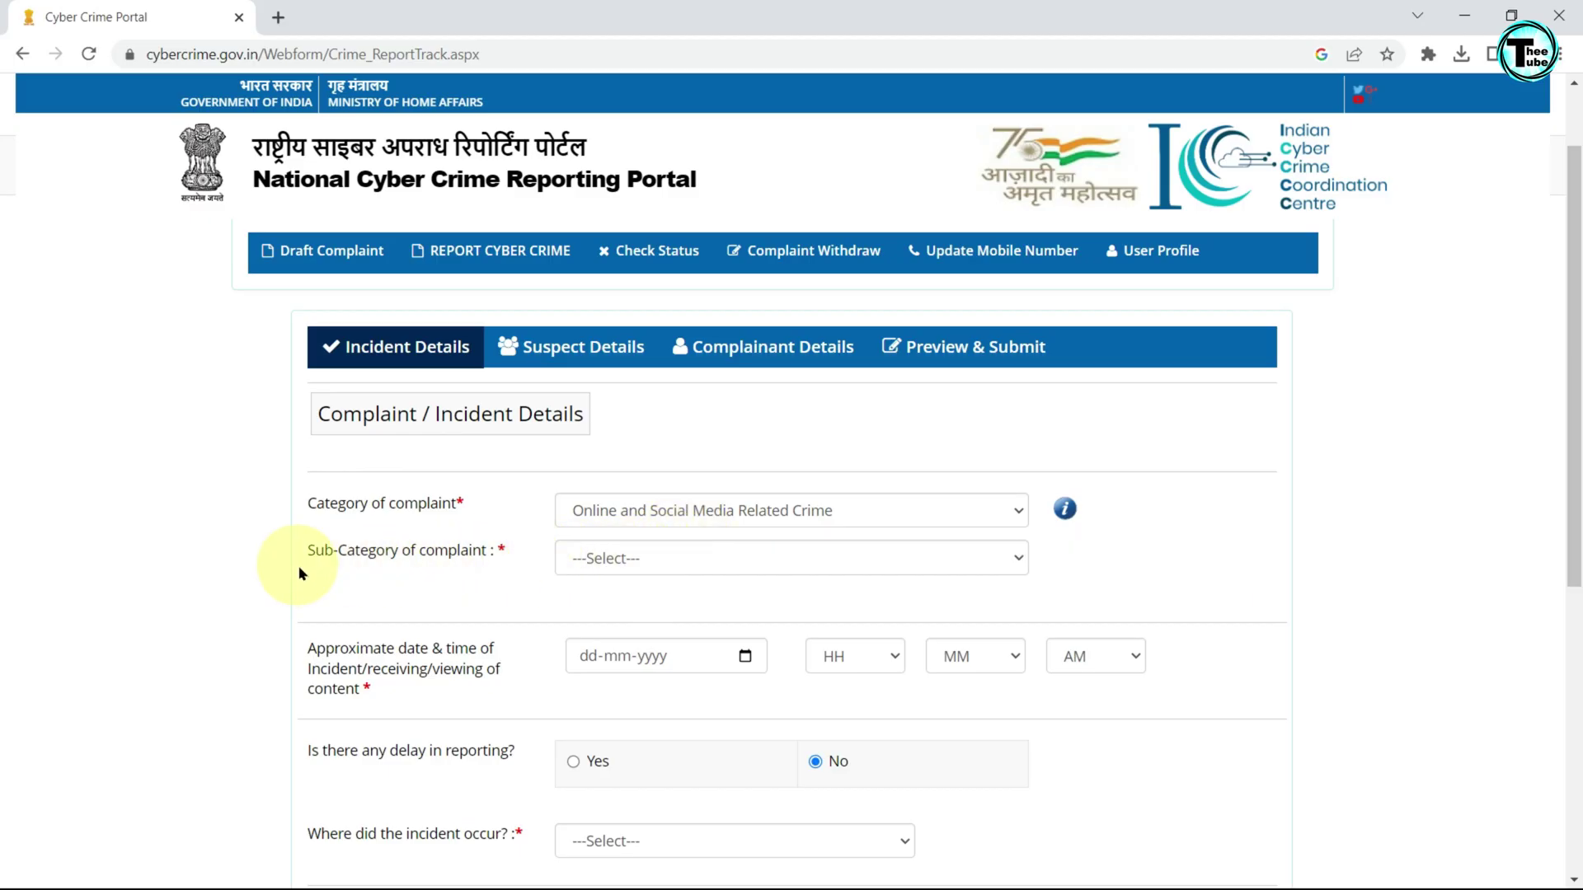
click(589, 564)
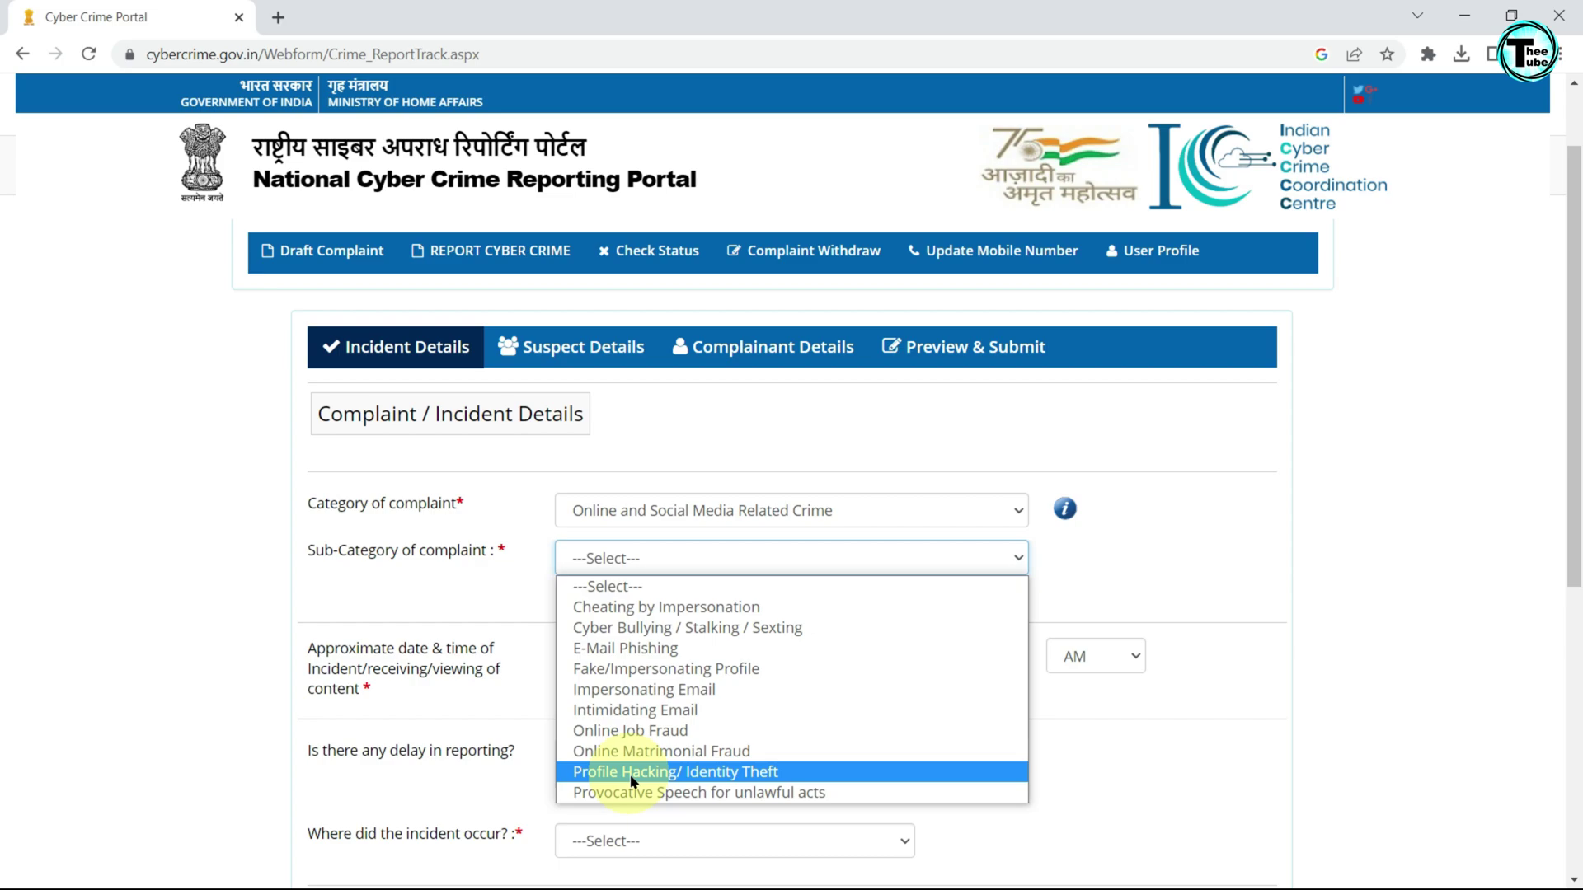
click(618, 607)
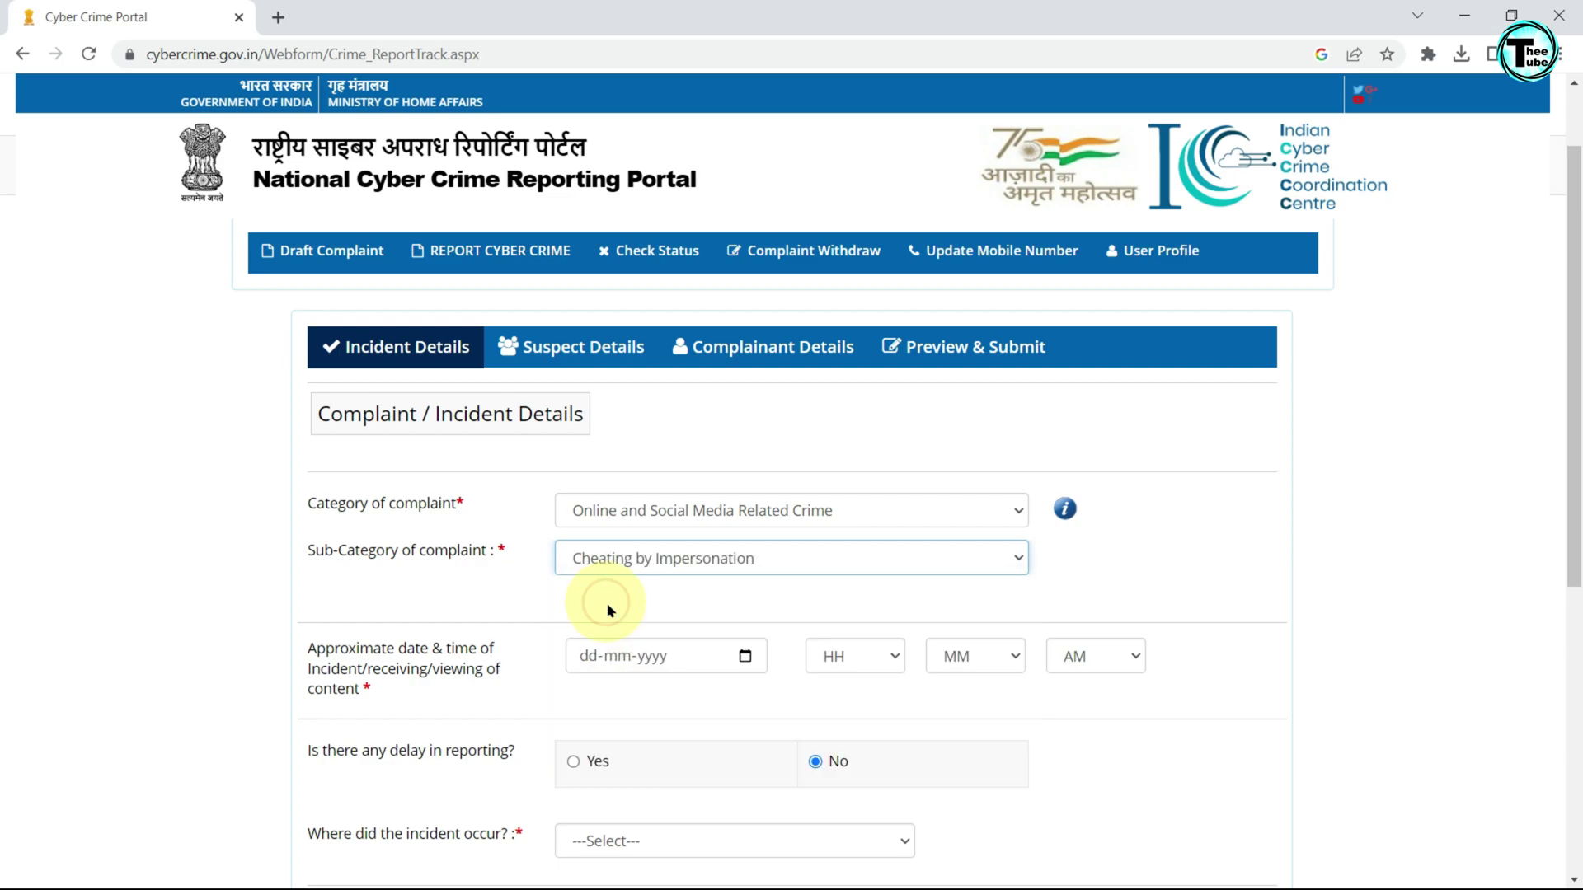
Go through the date and reporting-delay questions and set the place where the incident occurred to WhatsApp.
scroll(608, 606, down, 2)
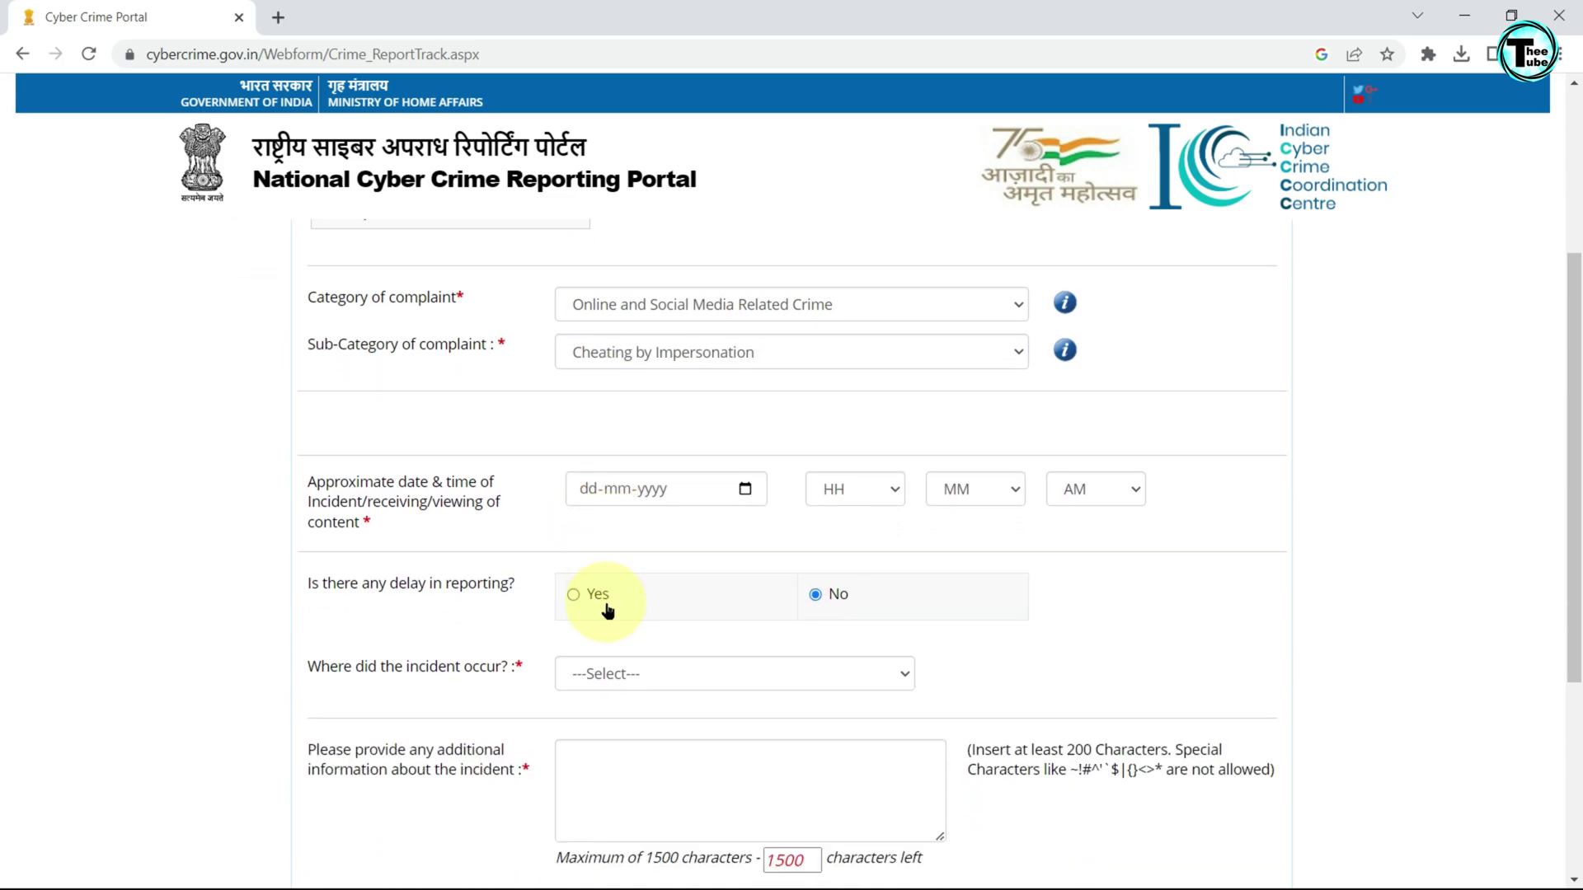
scroll(609, 608, down, 1)
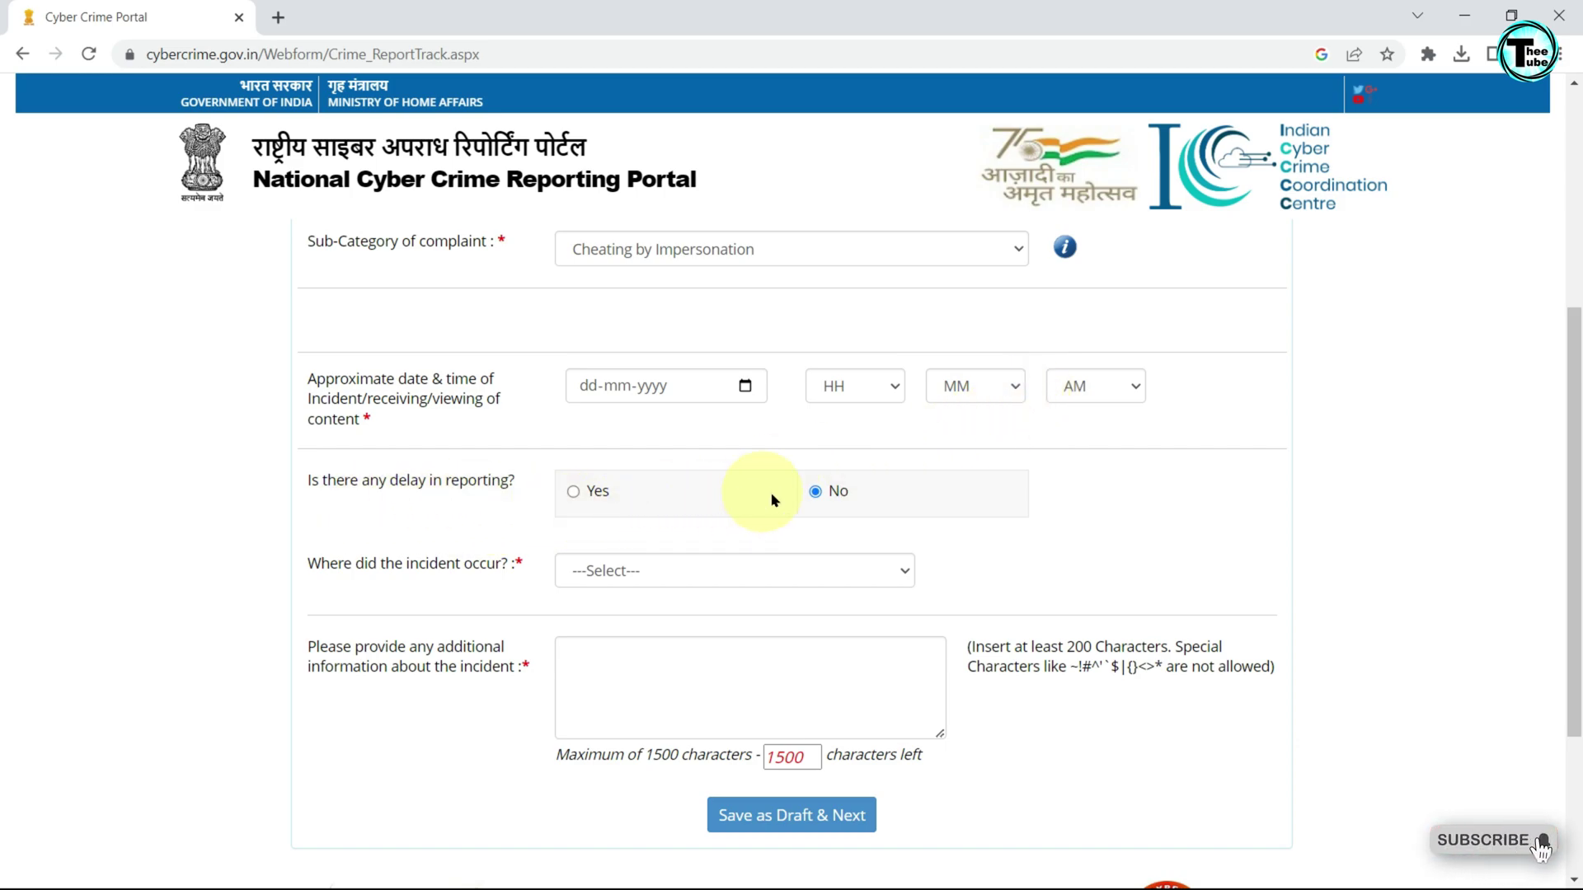
click(575, 493)
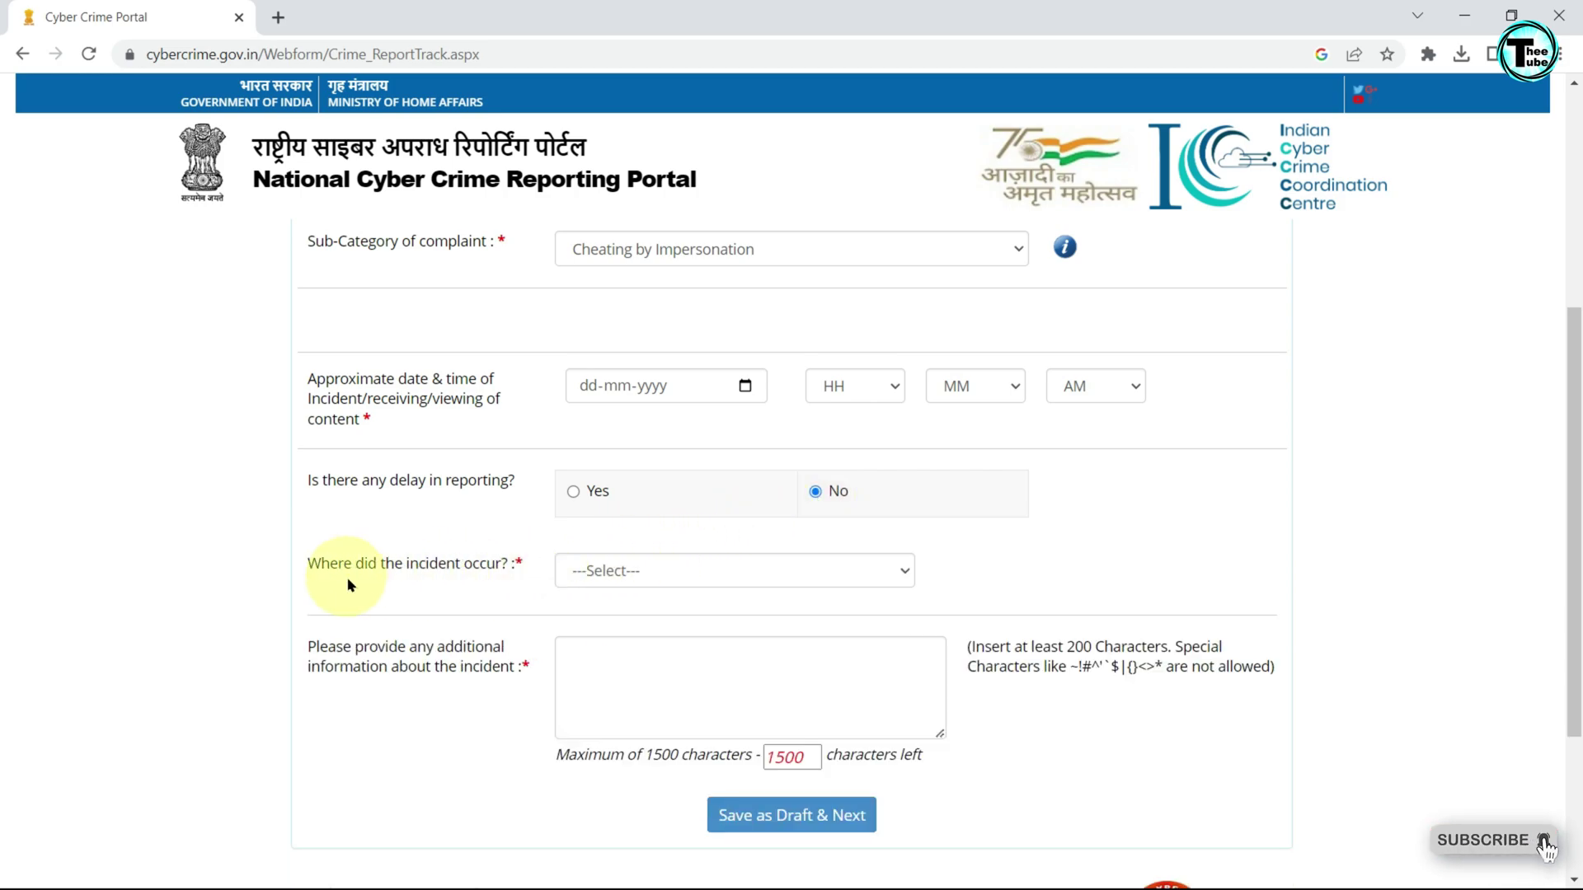
click(691, 575)
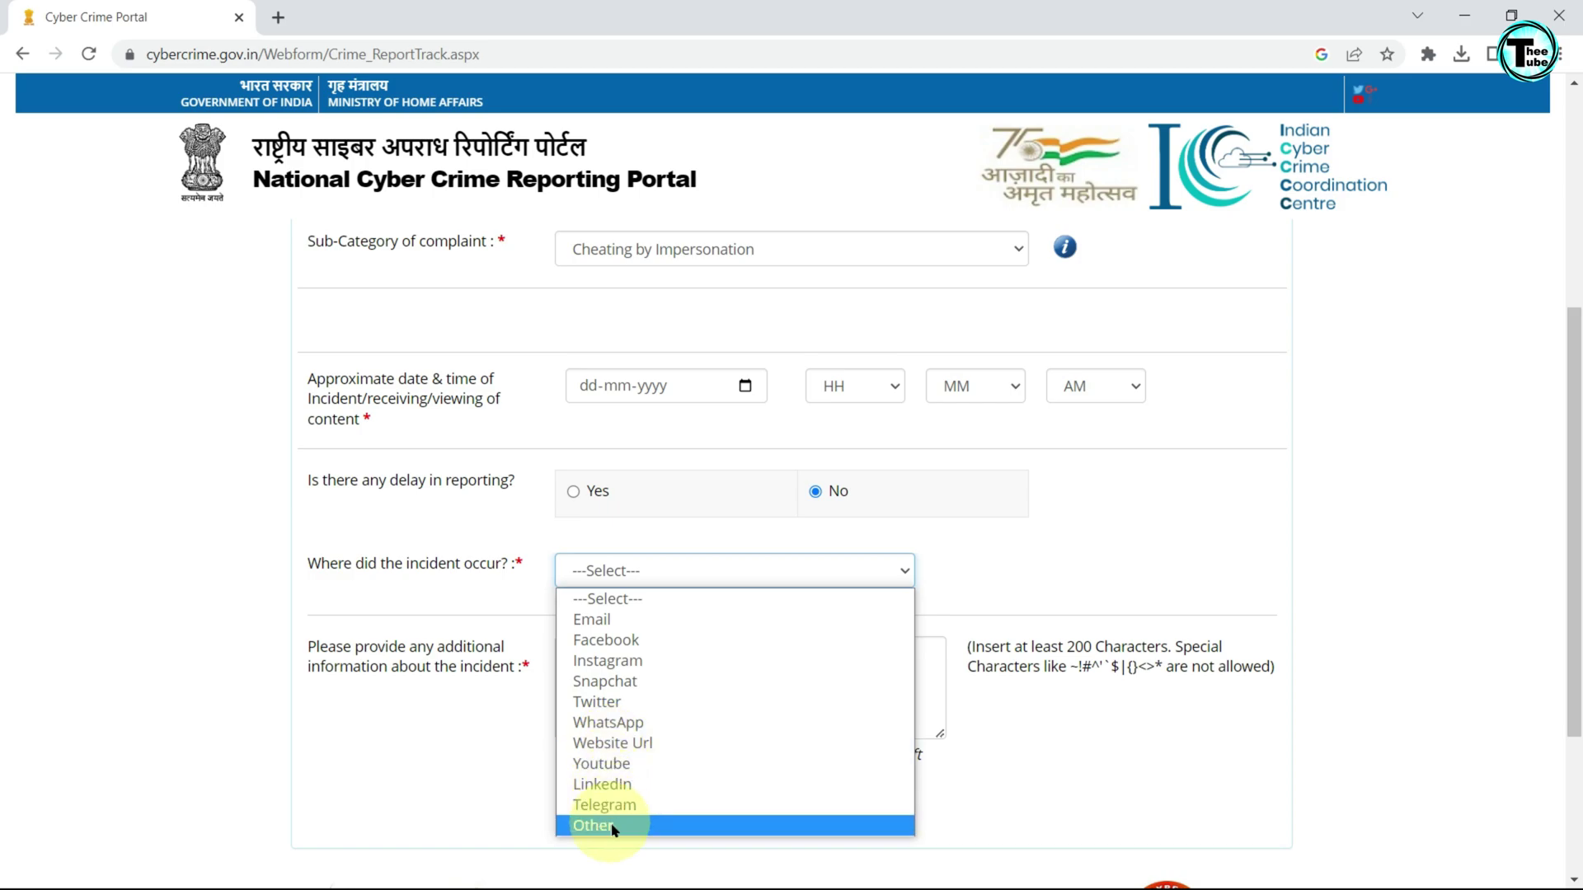
click(608, 722)
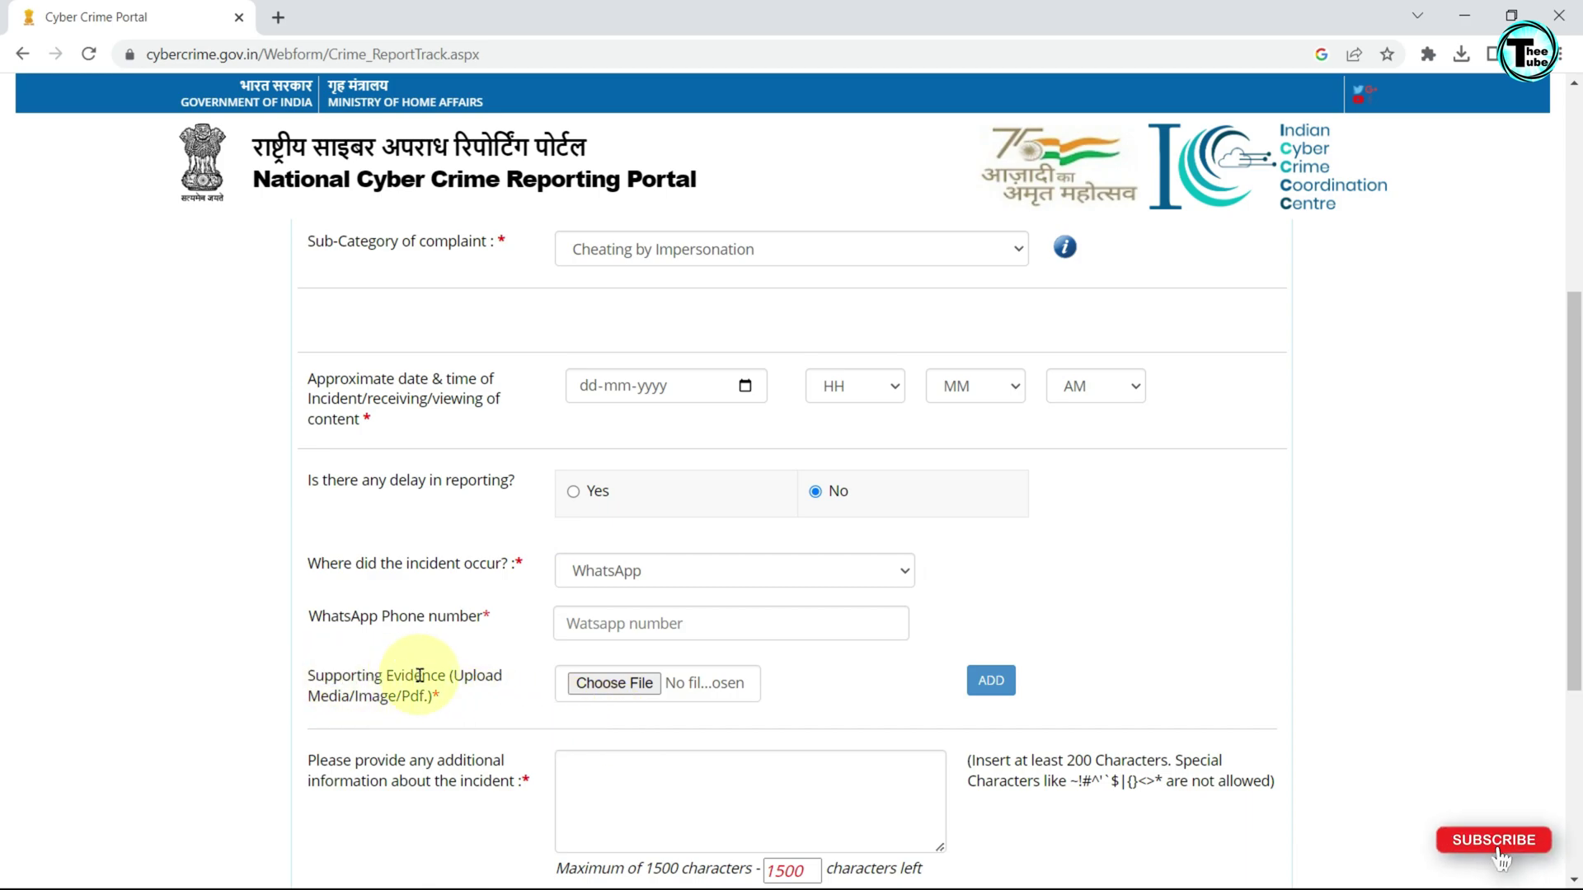
Attach a JPG screenshot as supporting evidence, add it, and save the incident details as a draft to proceed.
click(590, 689)
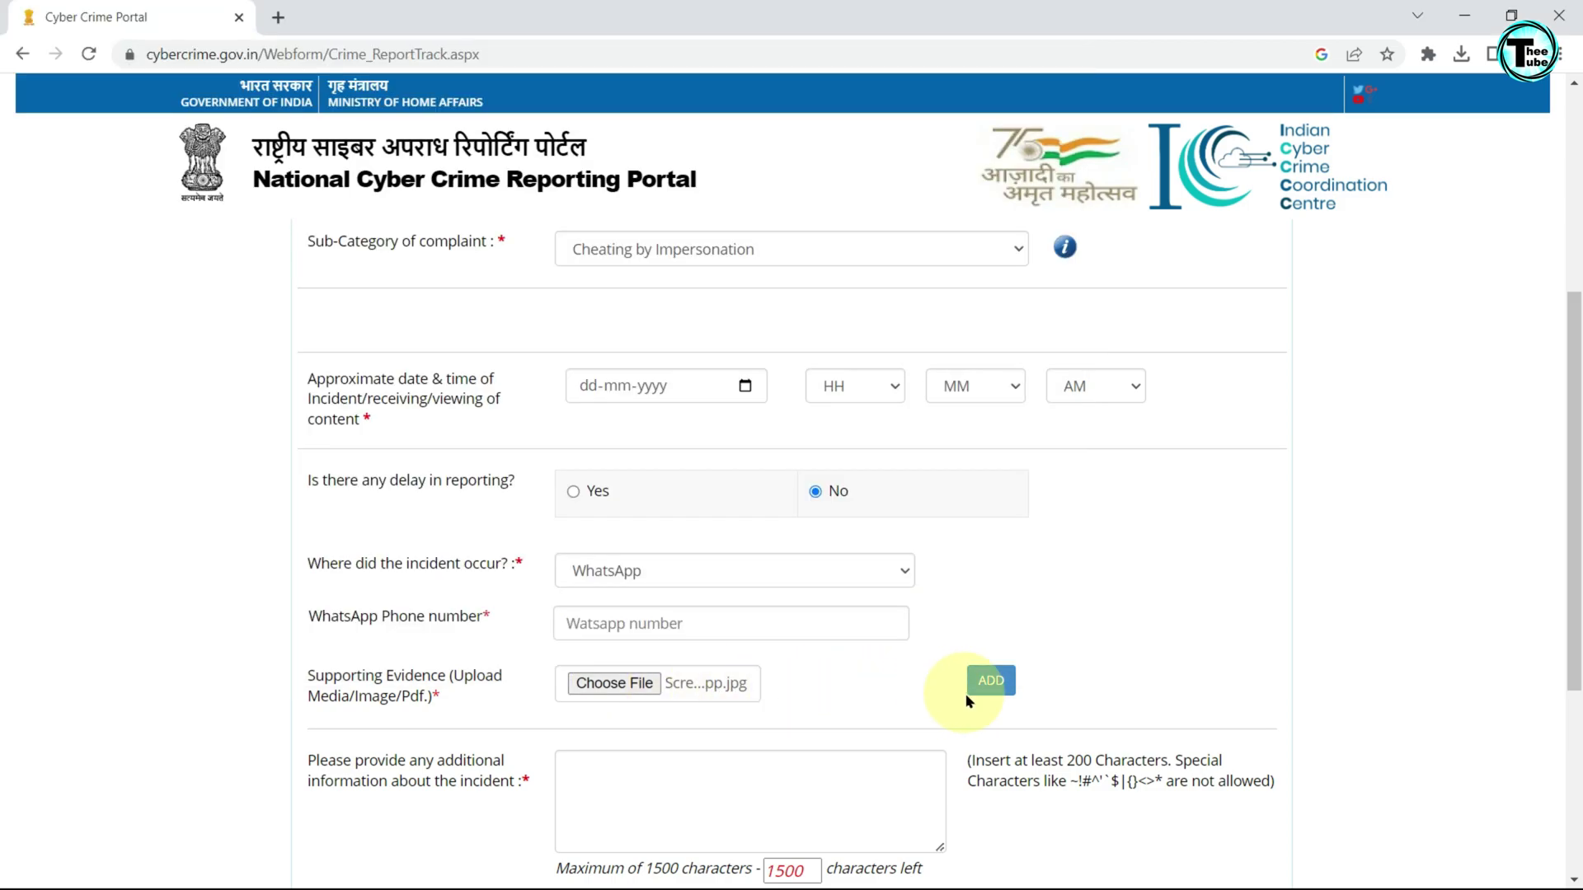
click(989, 683)
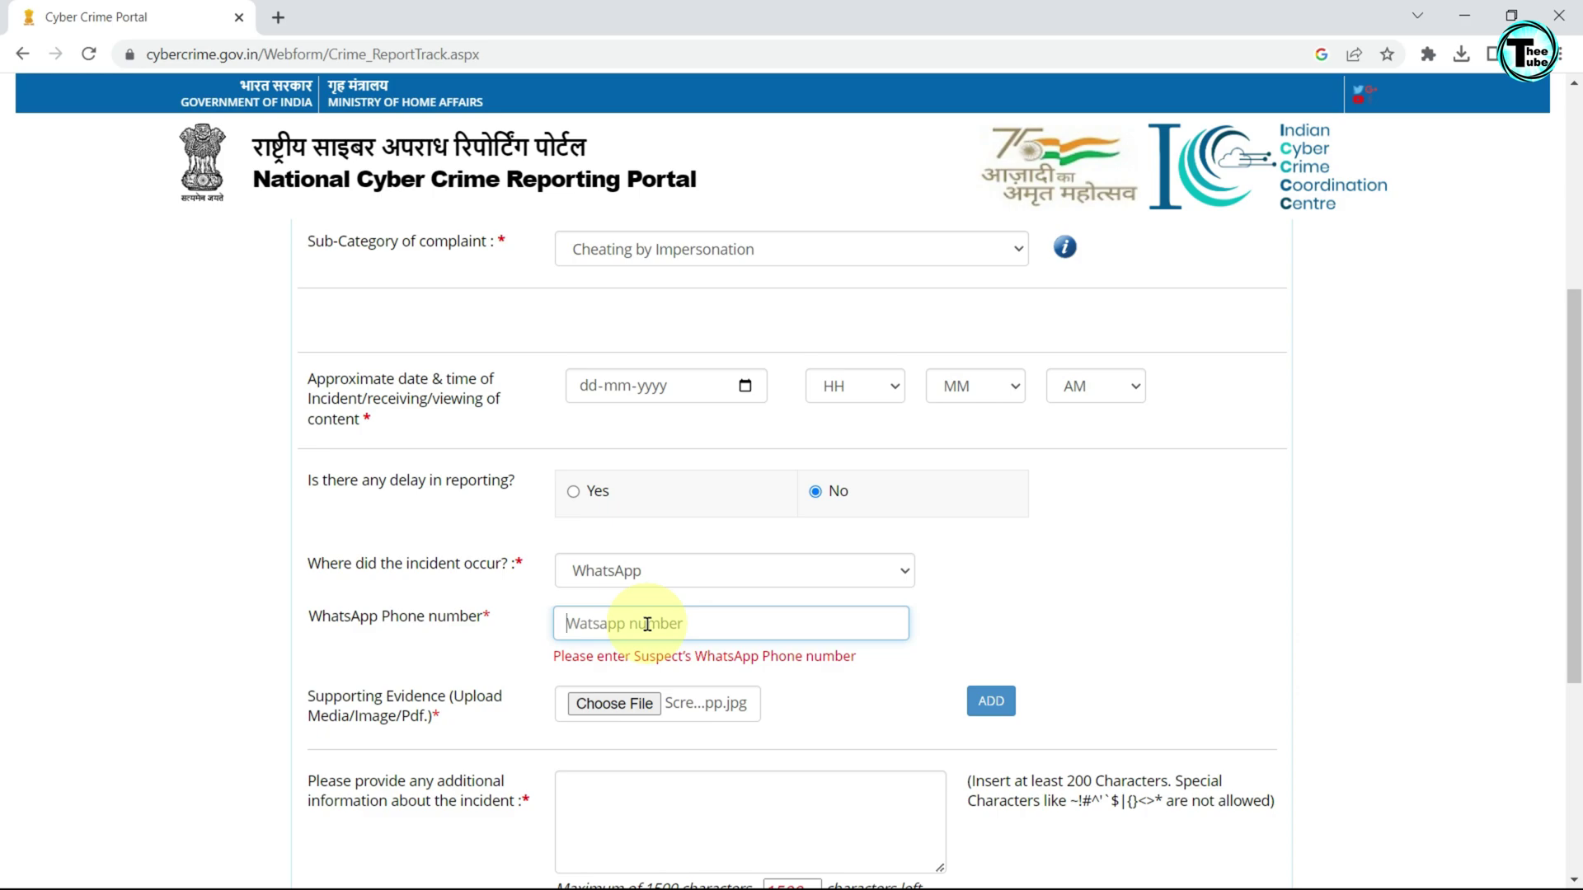
scroll(647, 624, down, 2)
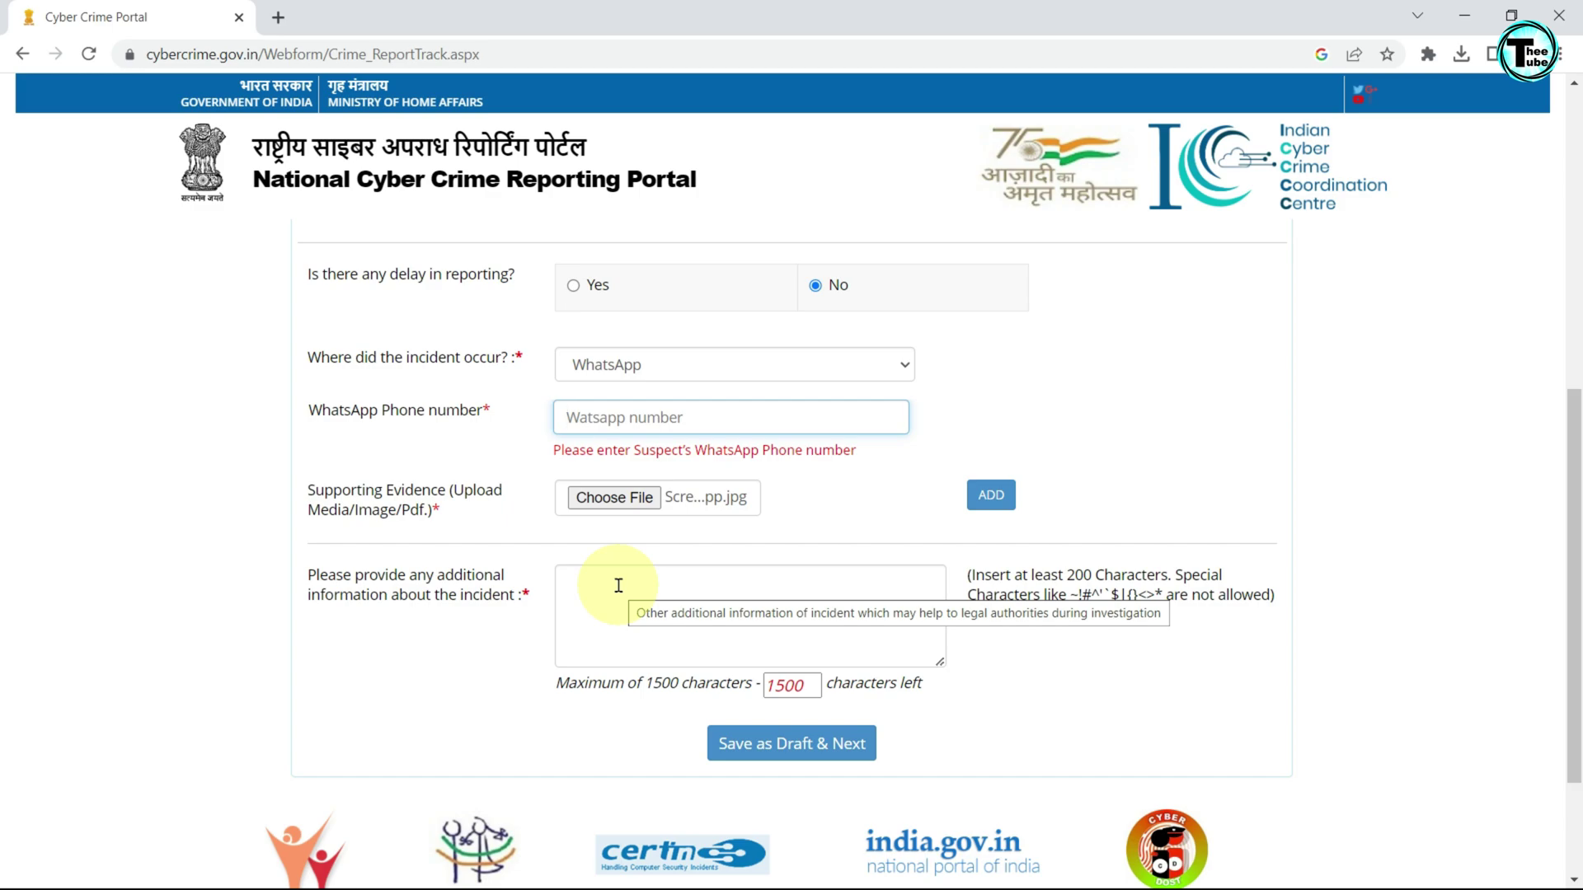
click(804, 762)
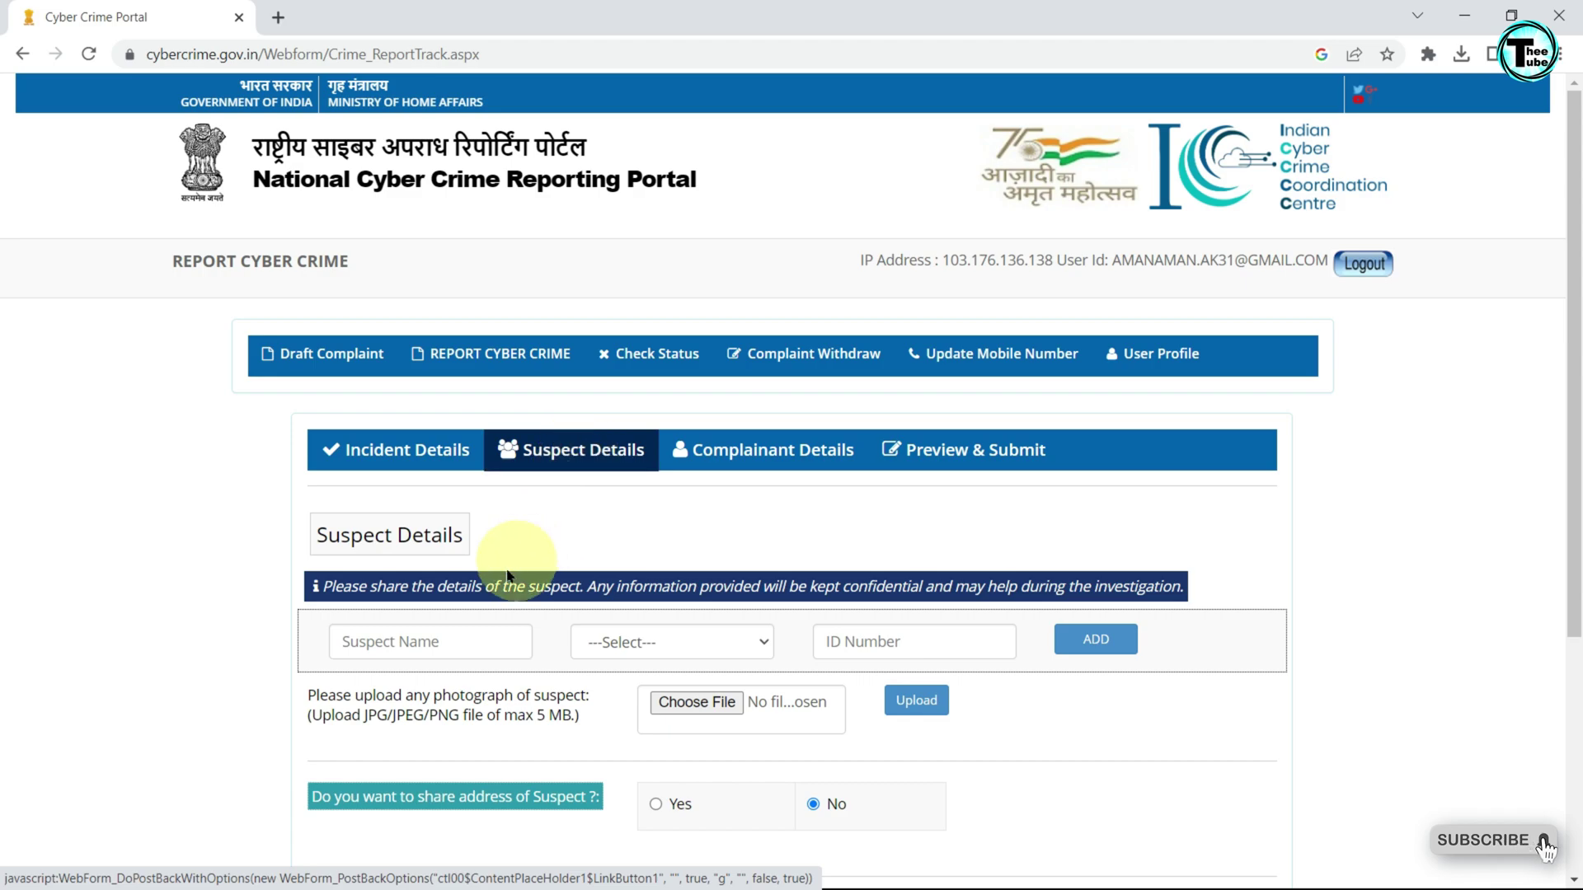
Review the suspect's ID types, ID number and address options, and save the suspect details as a draft to proceed.
click(665, 643)
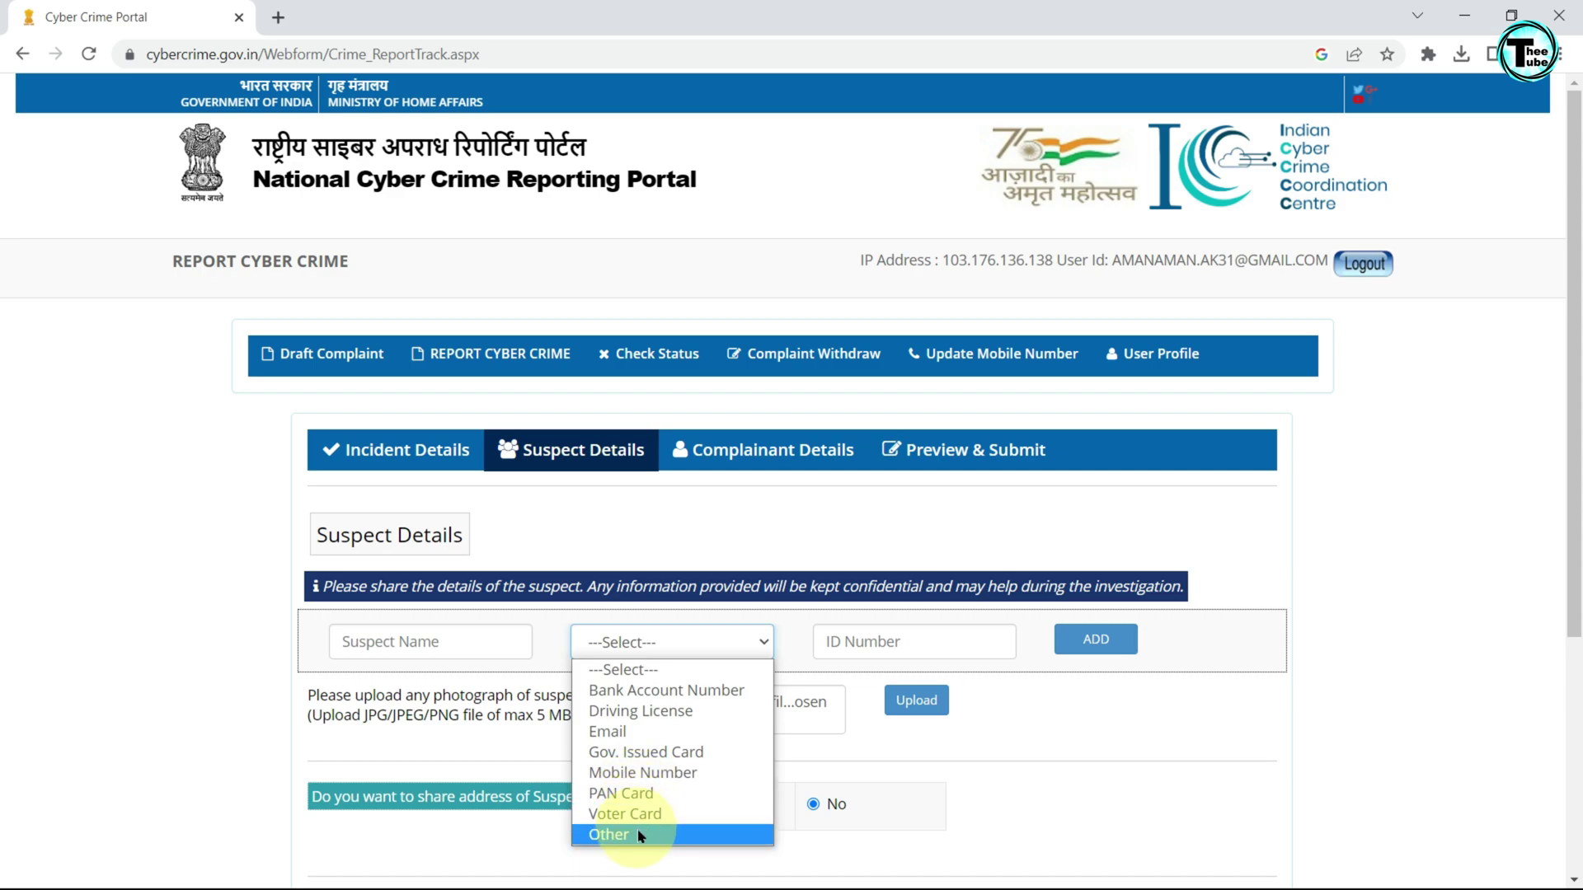
click(860, 641)
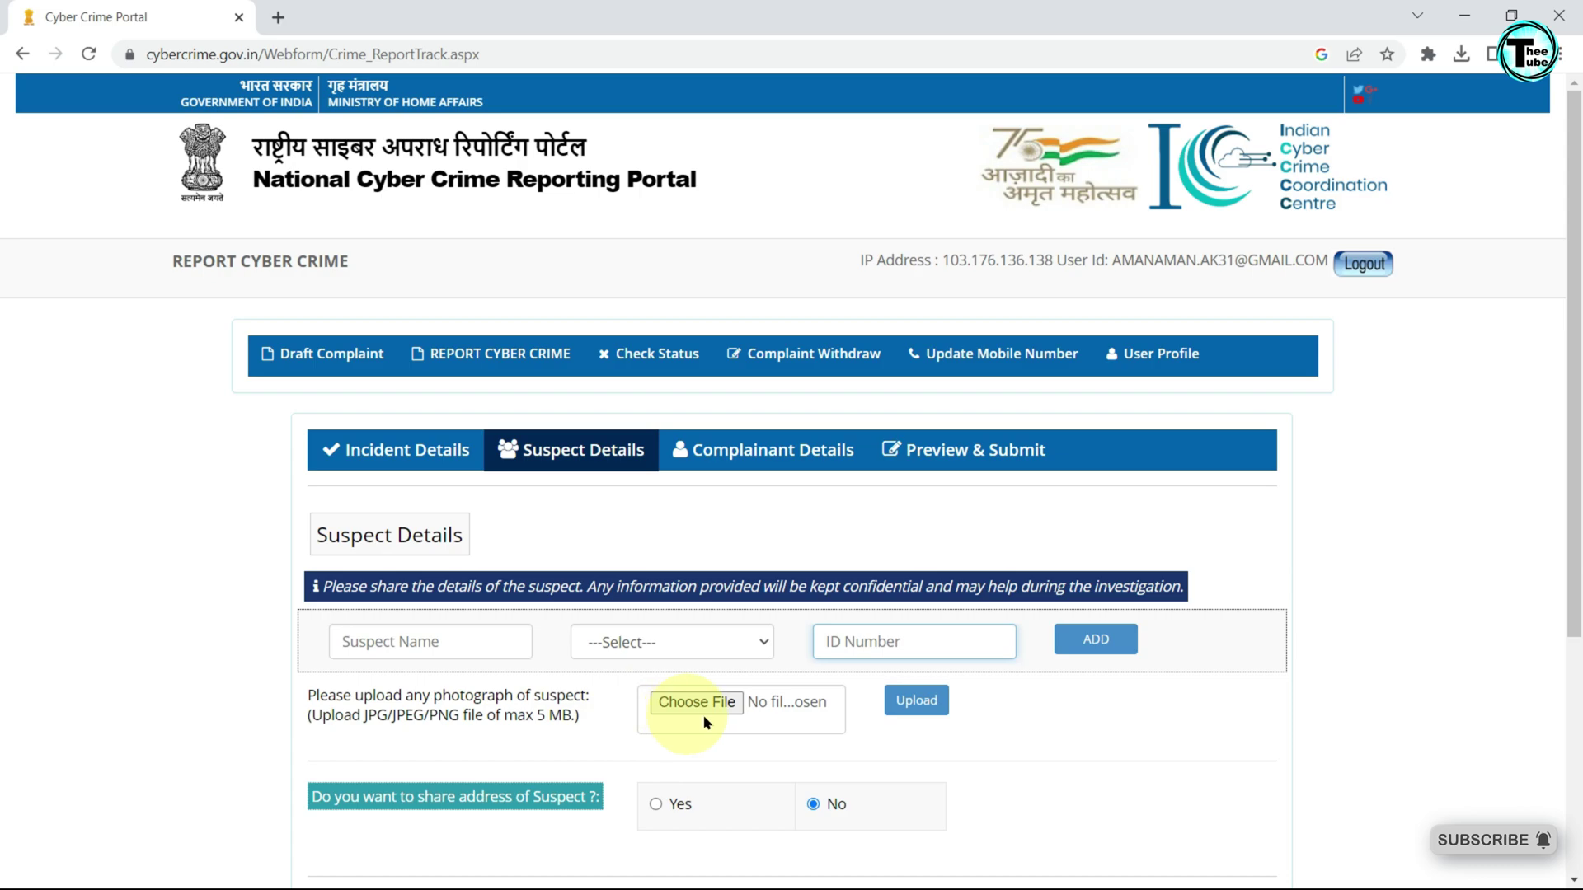
scroll(691, 717, down, 1)
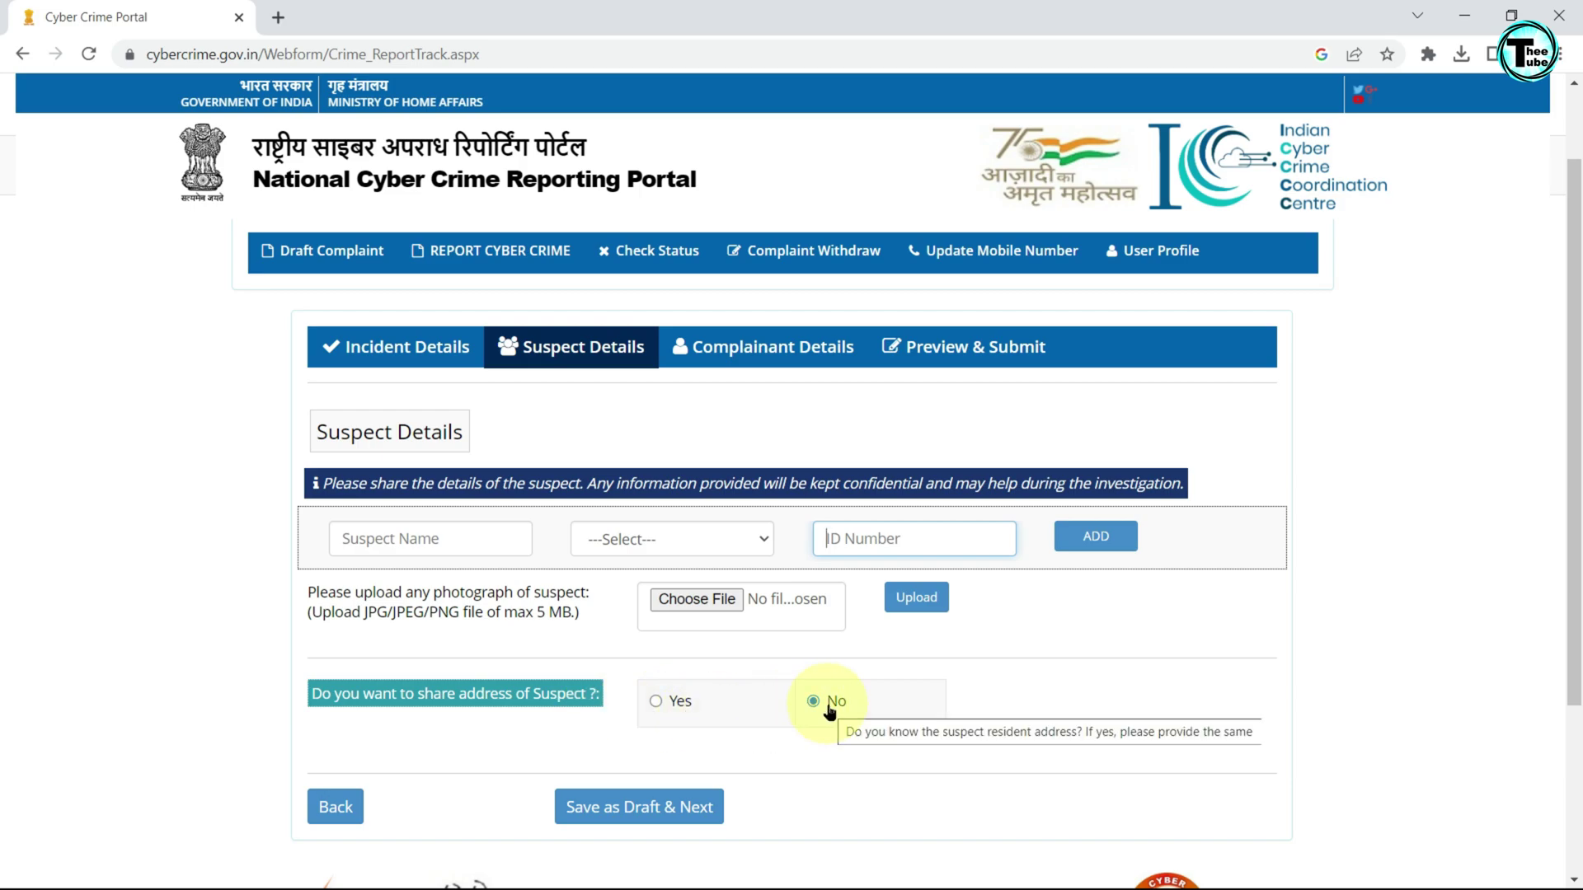
click(654, 812)
Check the complainant/victim details and address, and save them to open the complaint preview.
scroll(639, 629, down, 4)
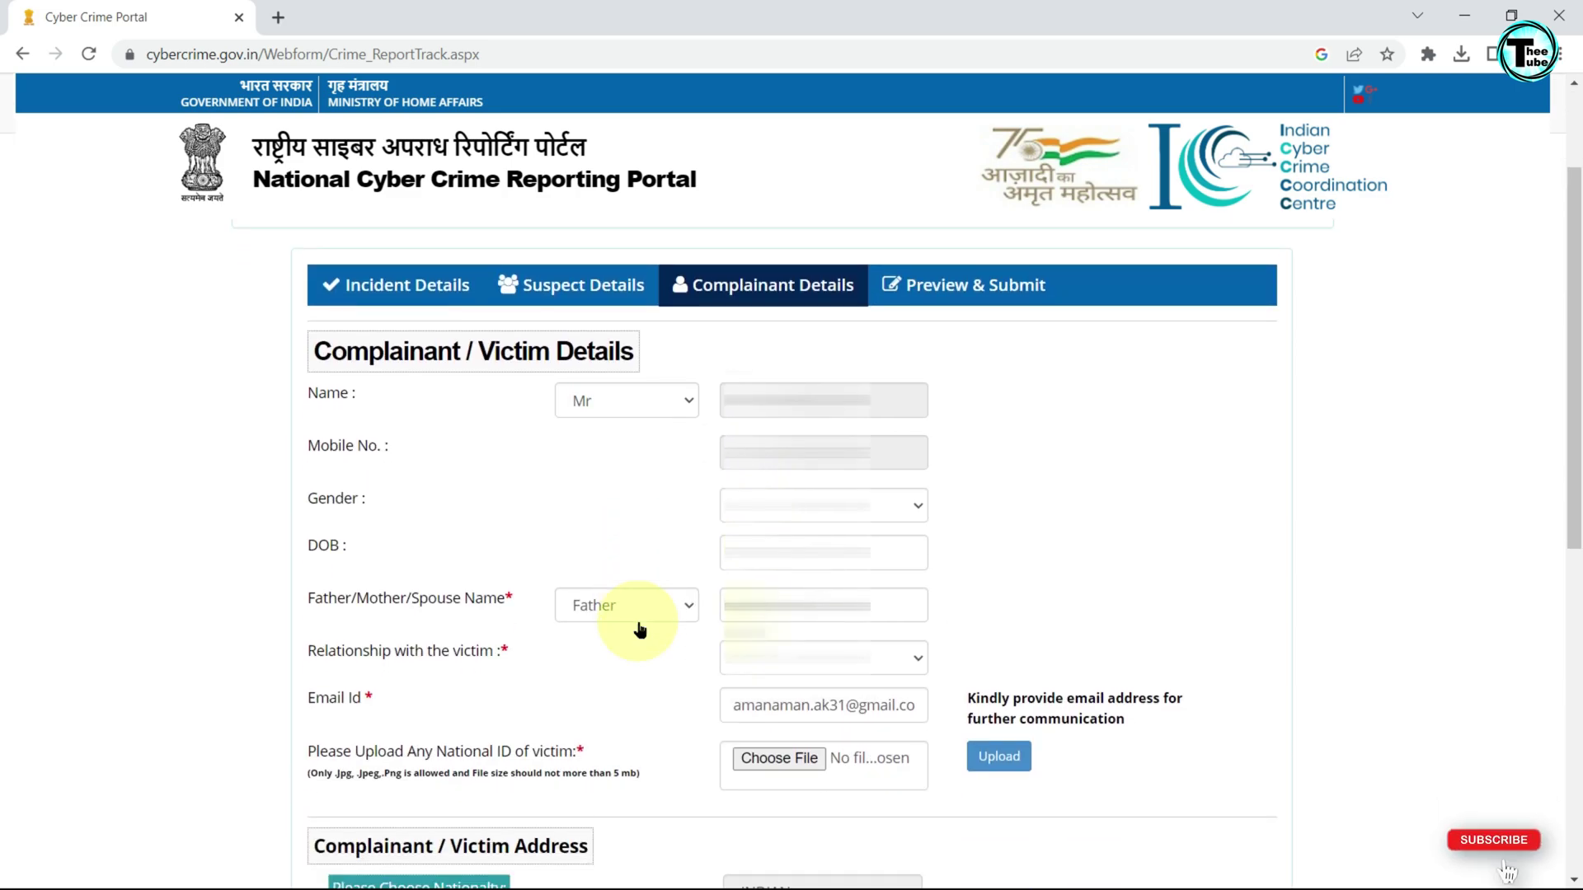
scroll(639, 629, down, 1)
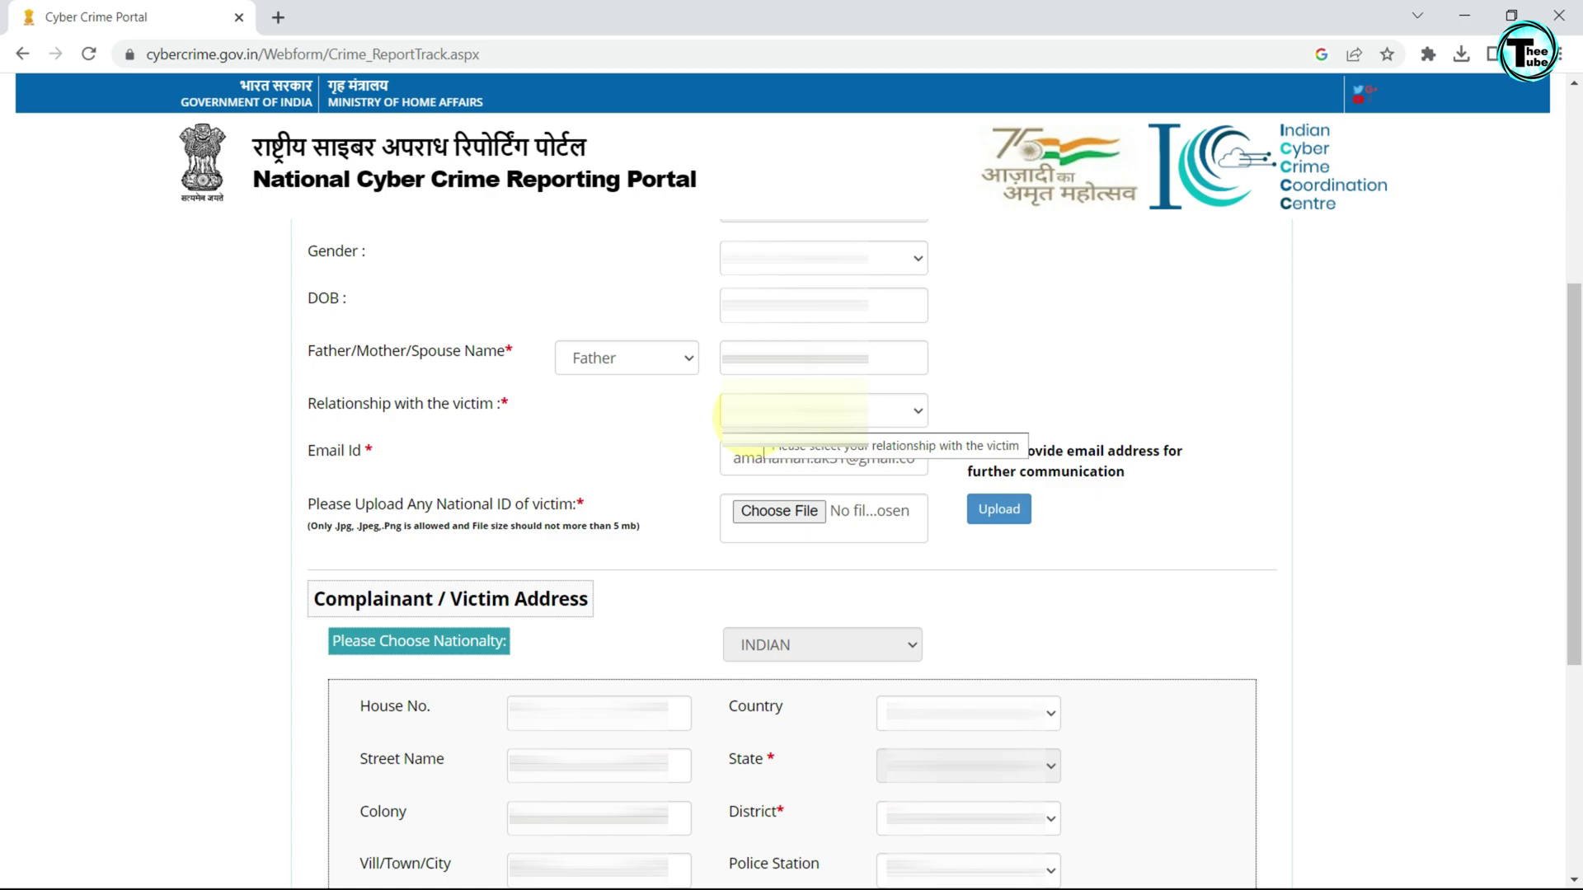
scroll(742, 593, up, 2)
scroll(770, 759, down, 4)
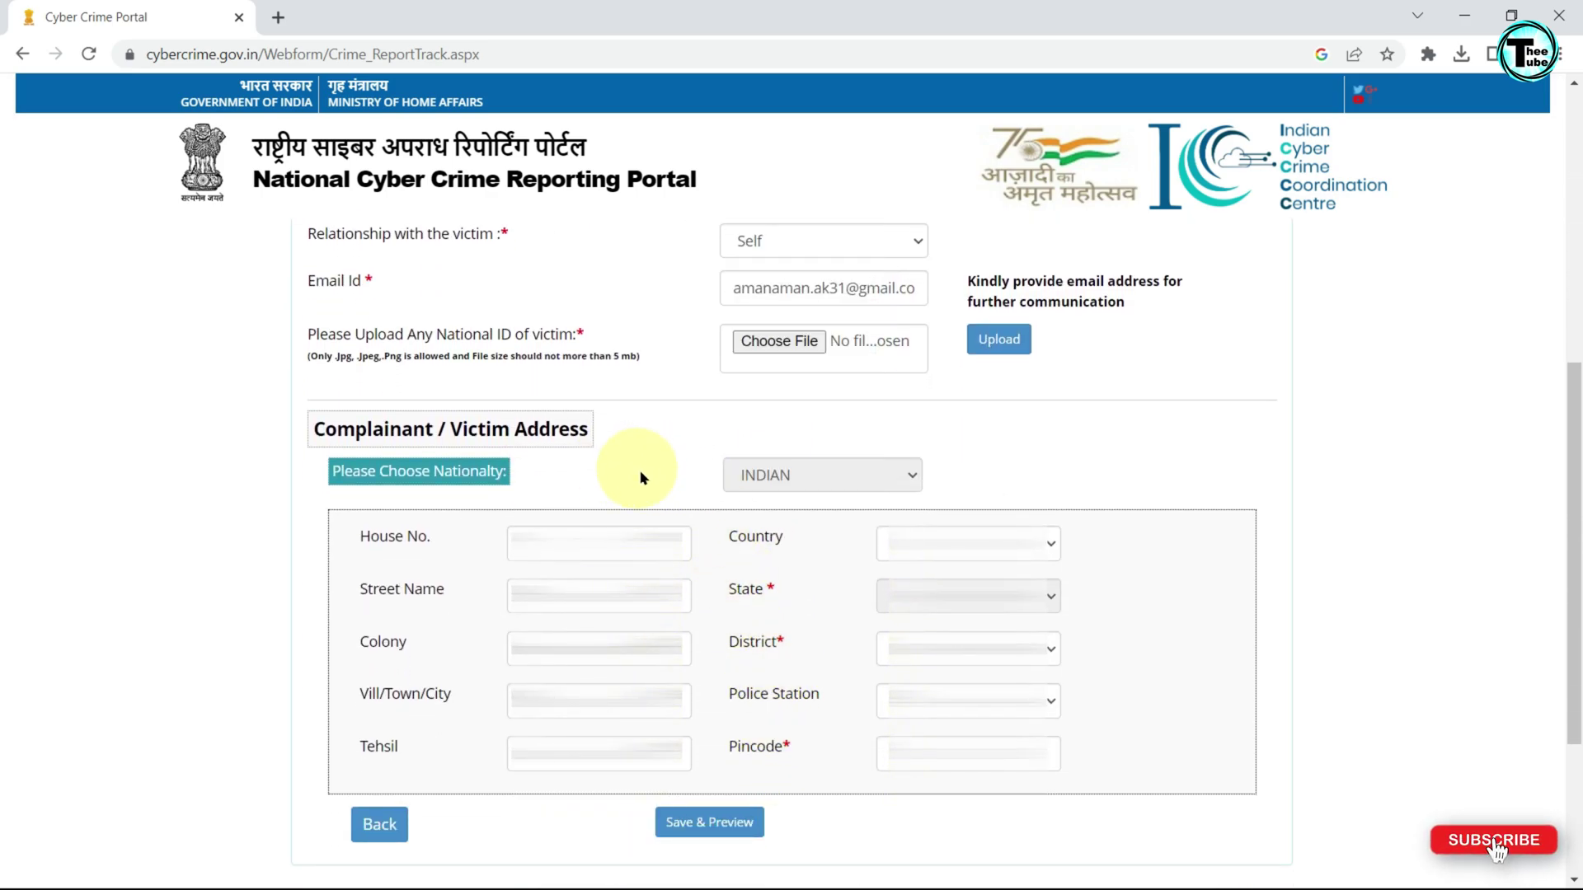
click(725, 824)
Agree to the certification that the information provided is correct and download the complaint as a PDF.
scroll(1099, 511, down, 6)
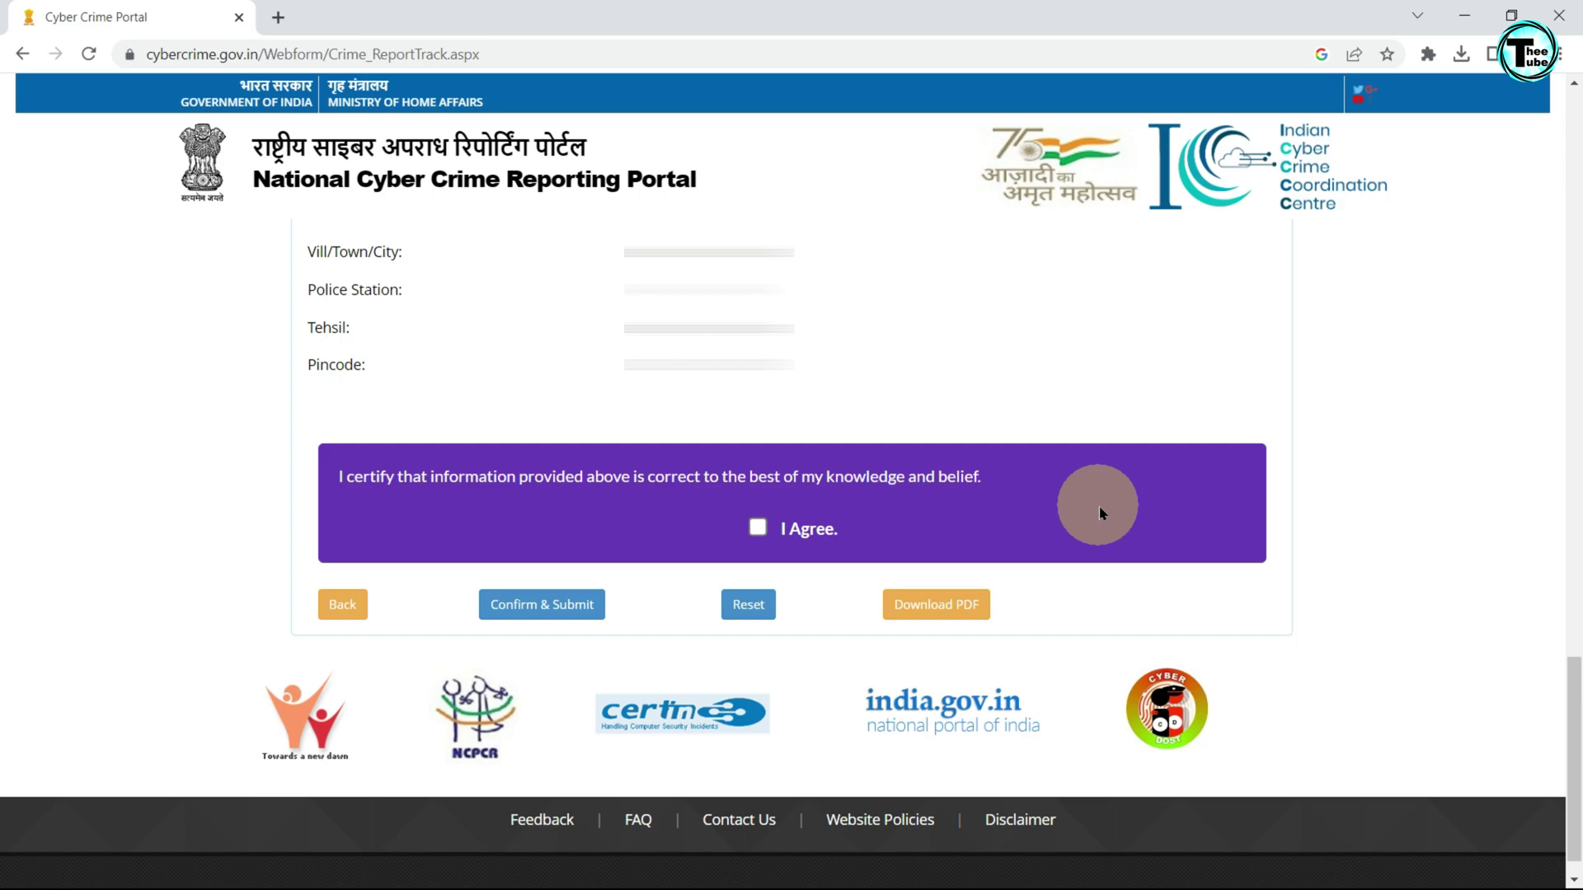
click(758, 529)
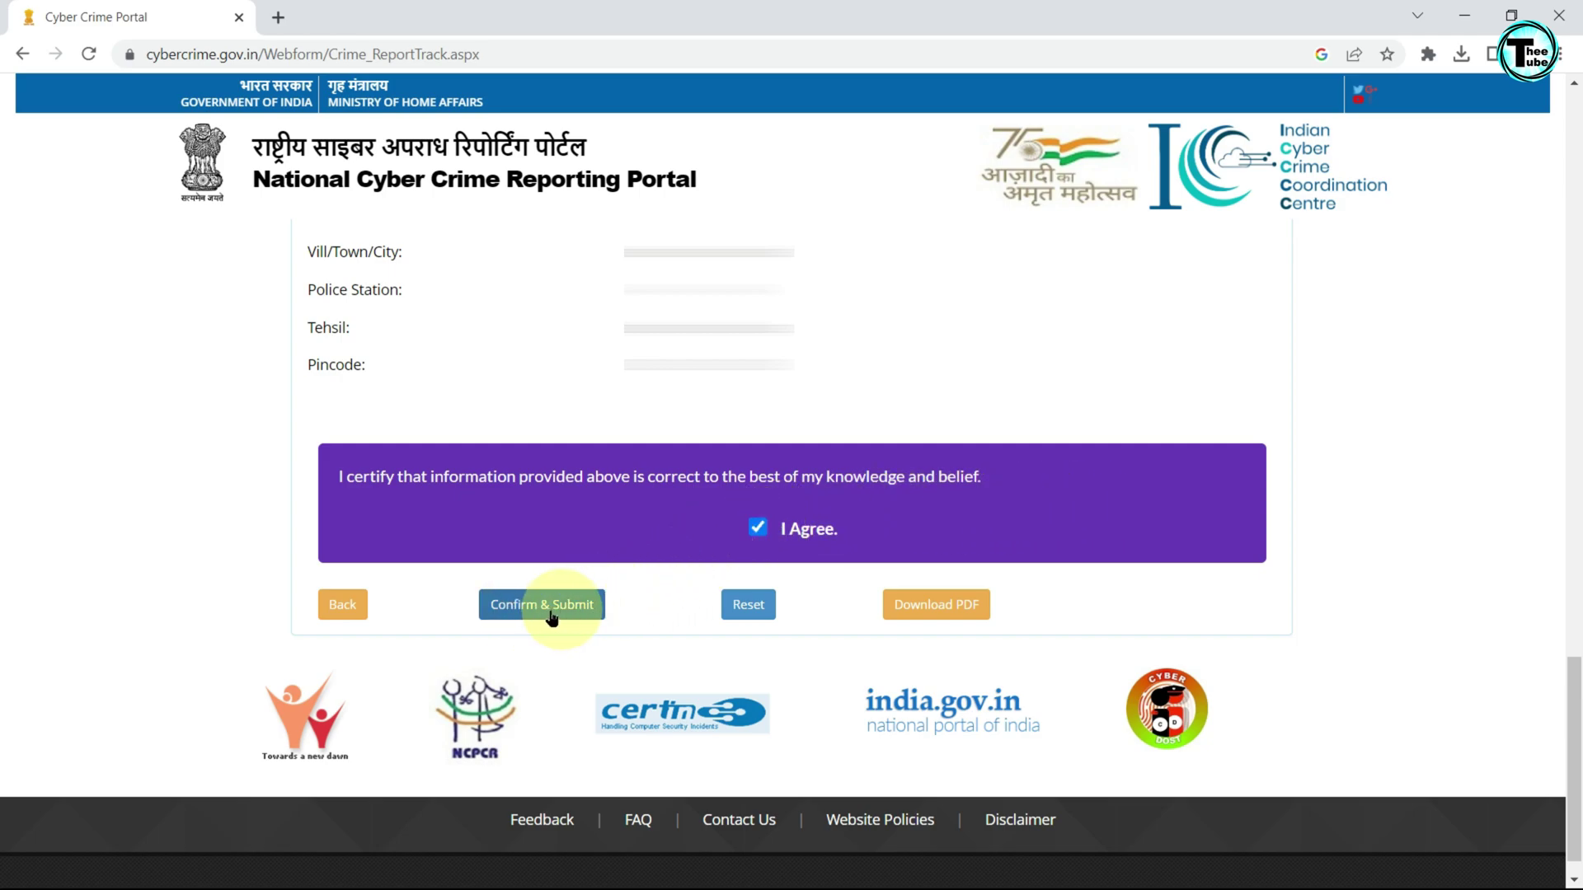
click(941, 606)
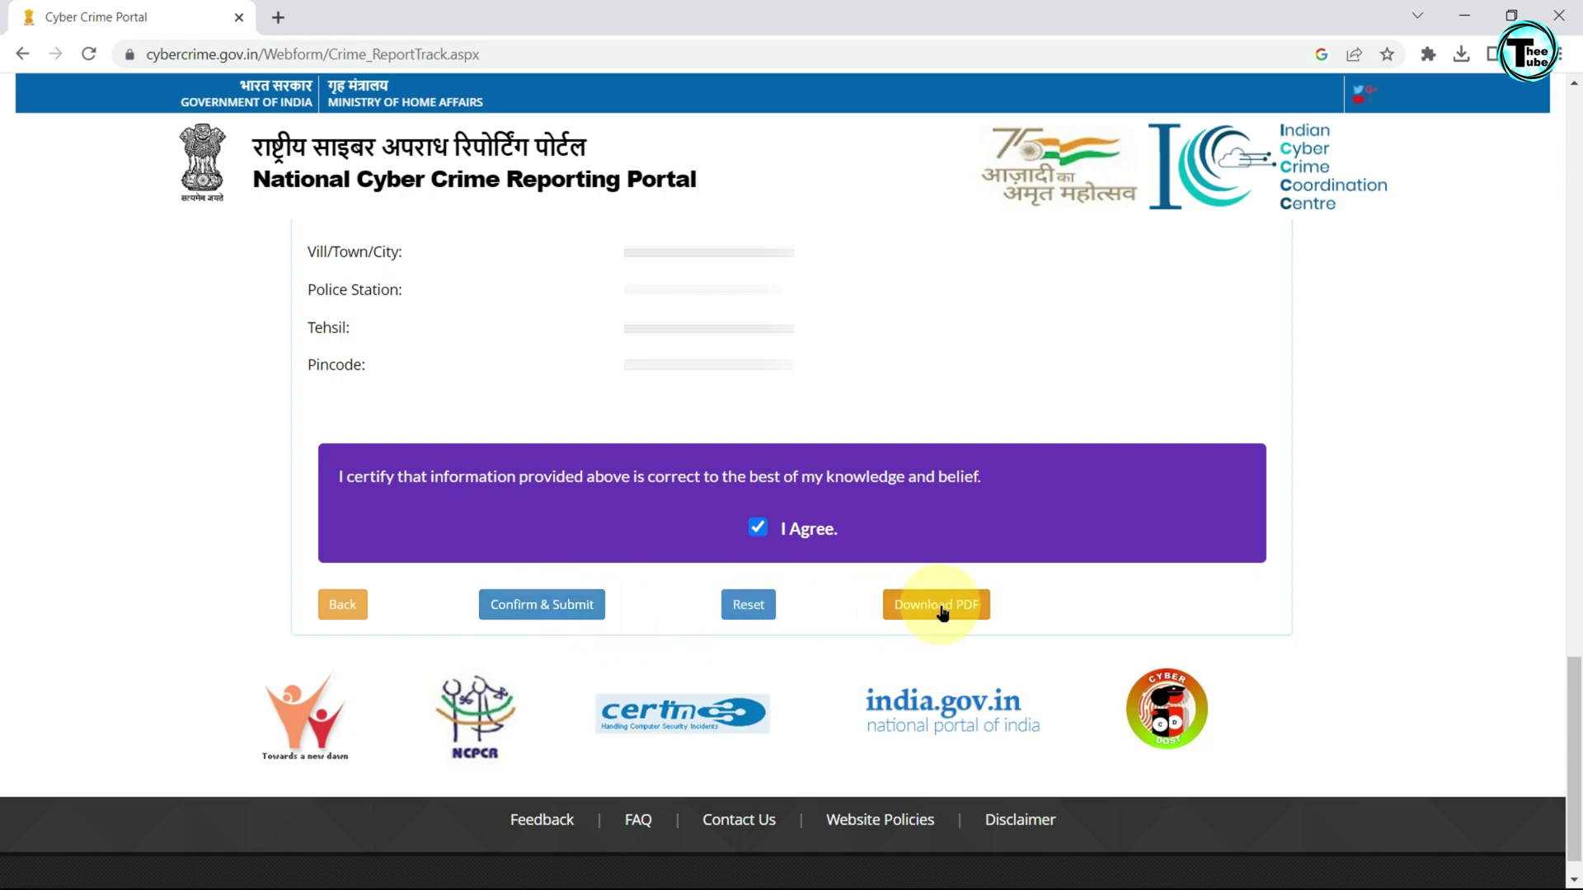